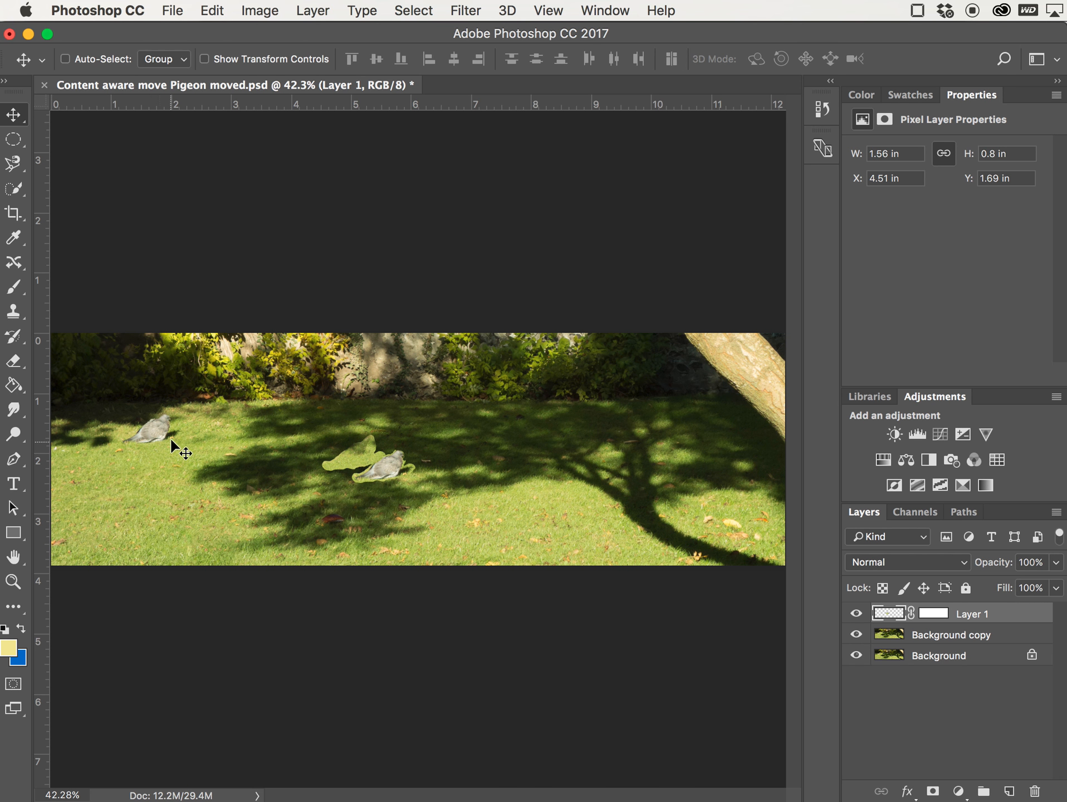
- Revert the document in History to the last Brush Tool state before the Move
{"action": "left_click", "coordinate": [822, 111]}
{"action": "left_click", "coordinate": [720, 287]}
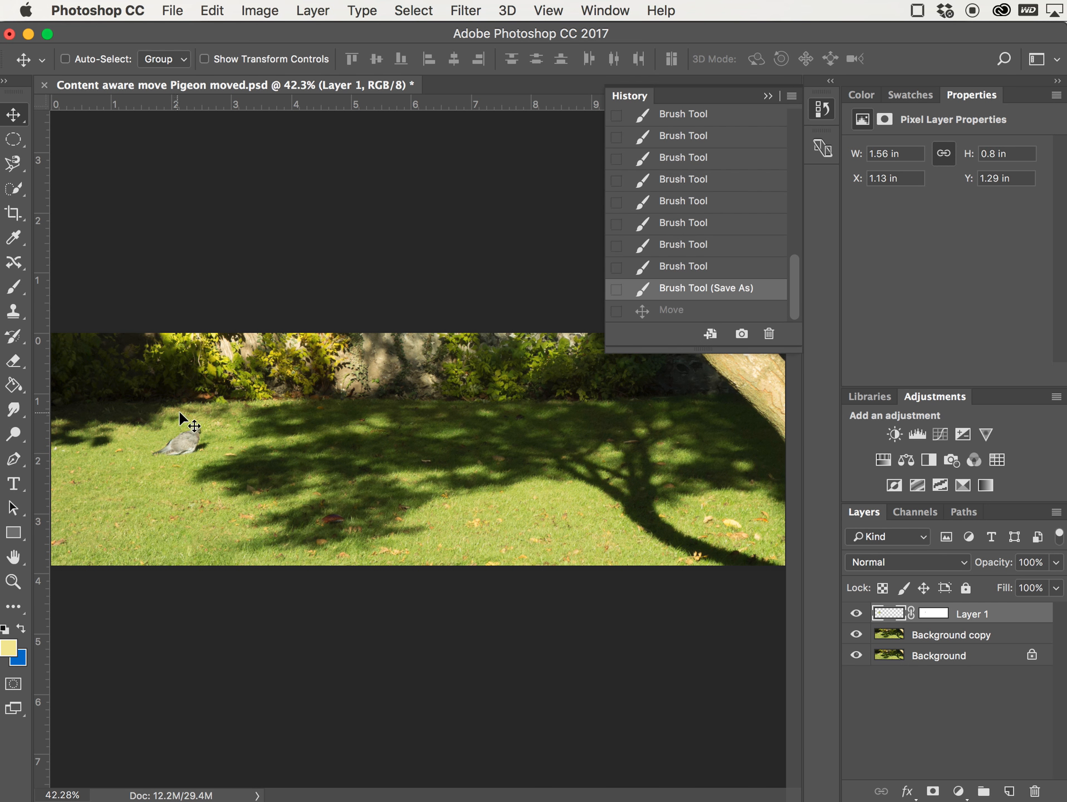
{"action": "left_click", "coordinate": [768, 96]}
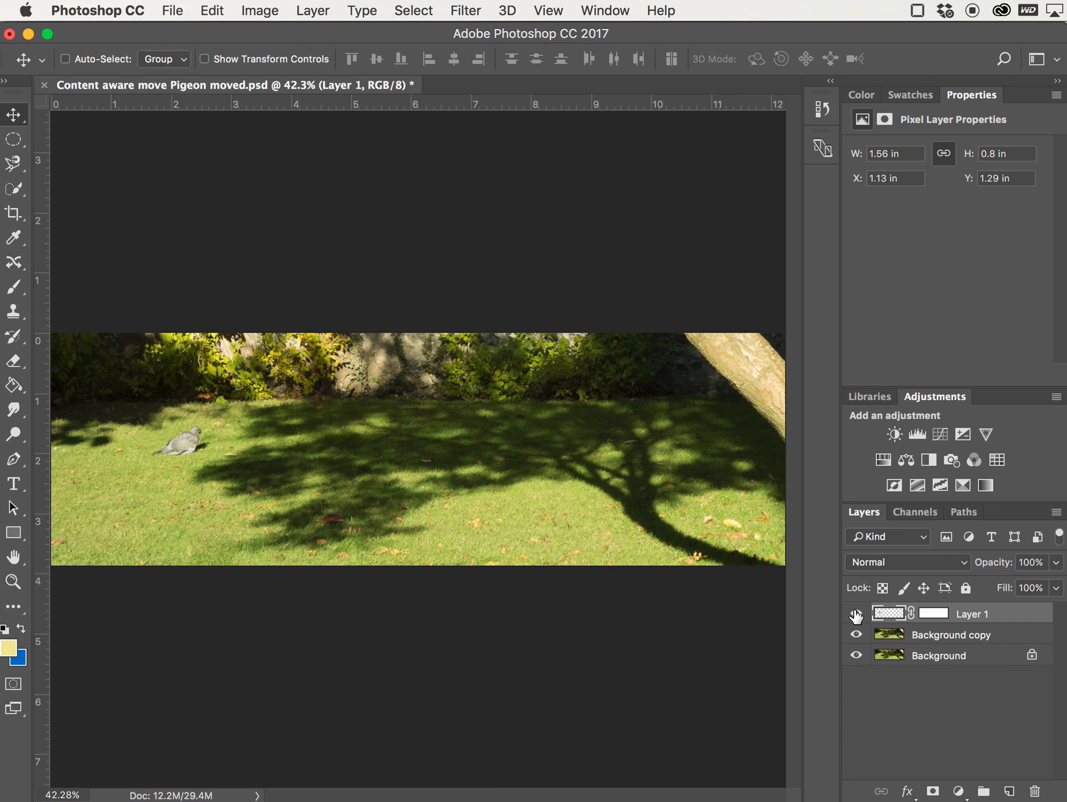
- Rename Layer 1 as "Pigeon and patch"
{"action": "double_click", "coordinate": [963, 613]}
{"action": "key", "text": "BackSpace"}
{"action": "type", "text": "Pigeon and patch"}
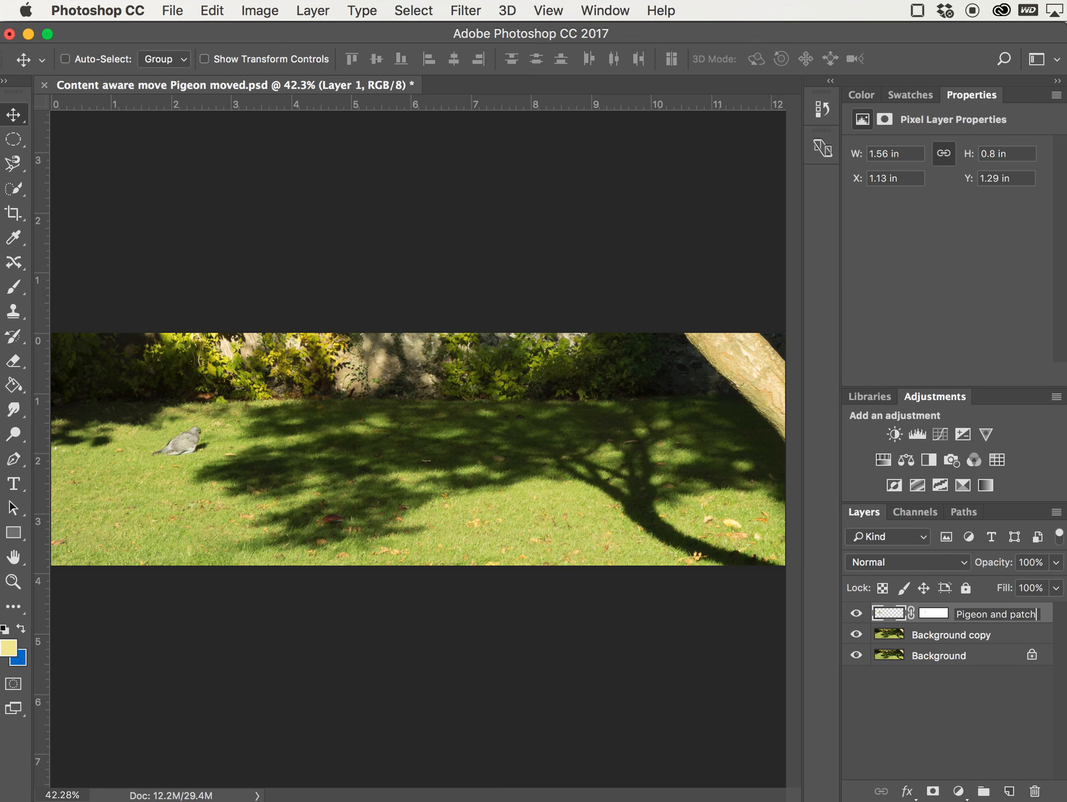
{"action": "key", "text": "Return"}
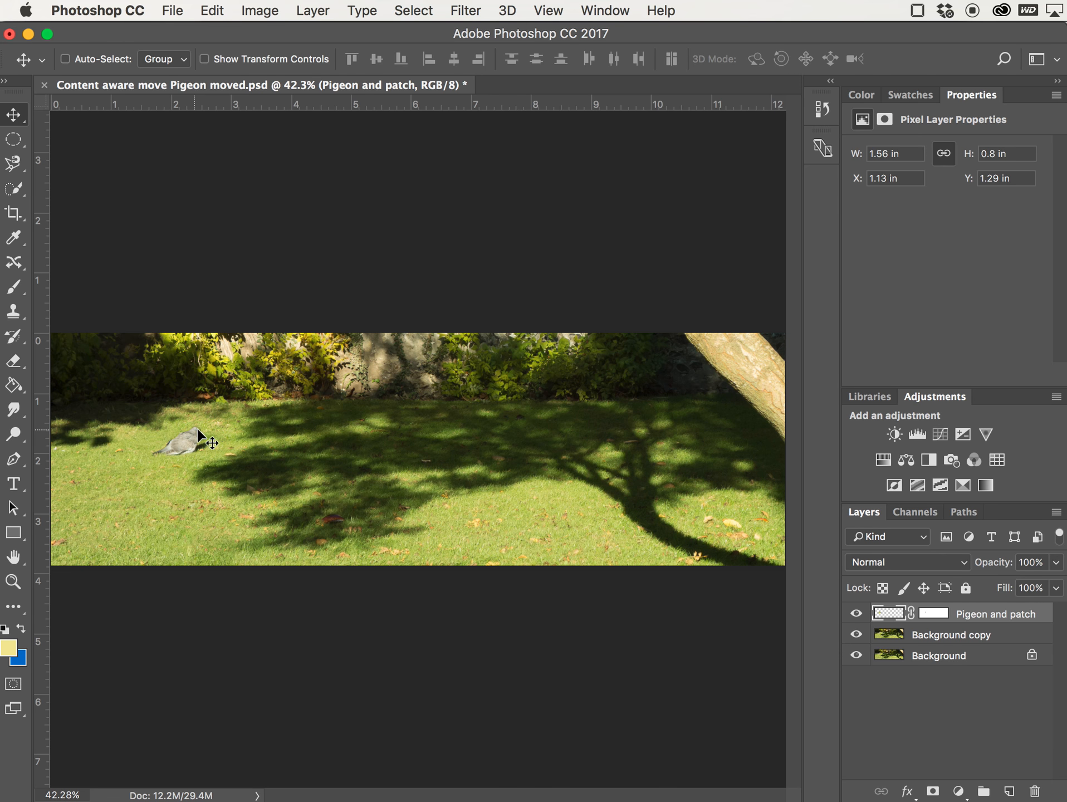
- Zoom in and toggle the layer mask off and on repeatedly to compare the result
{"action": "scroll", "coordinate": [178, 439], "scroll_direction": "up", "scroll_amount": 5}
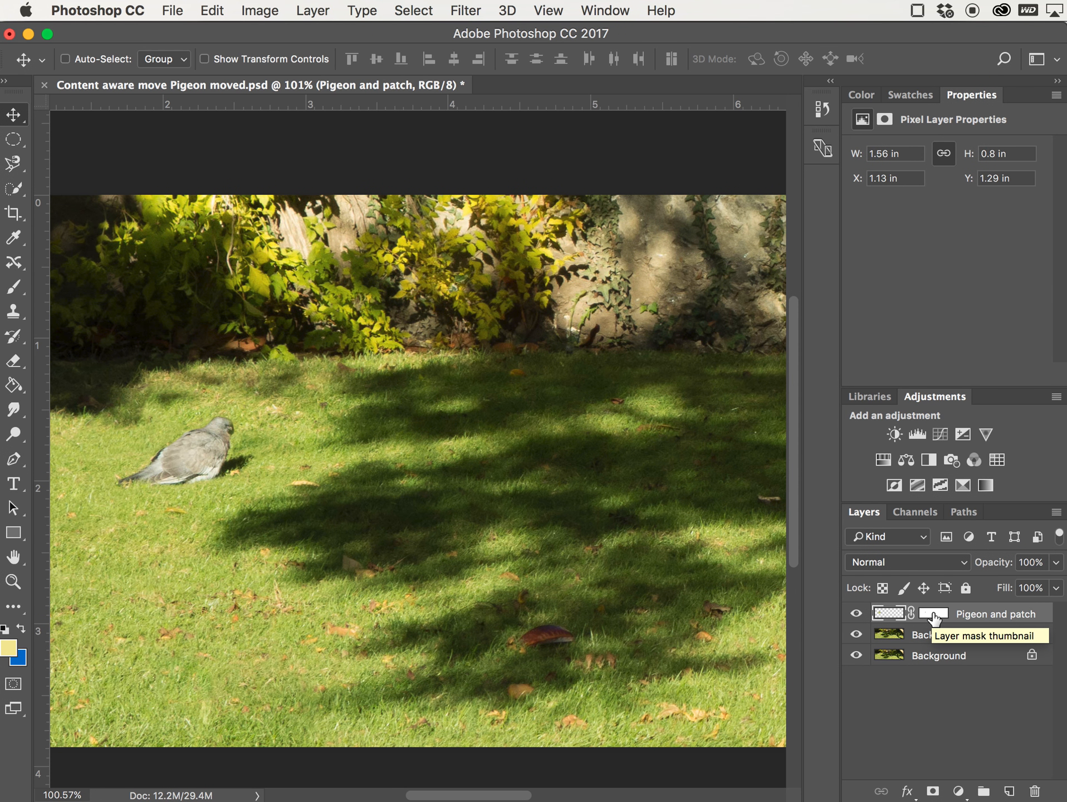
{"action": "left_click", "coordinate": [935, 616], "text": "shift"}
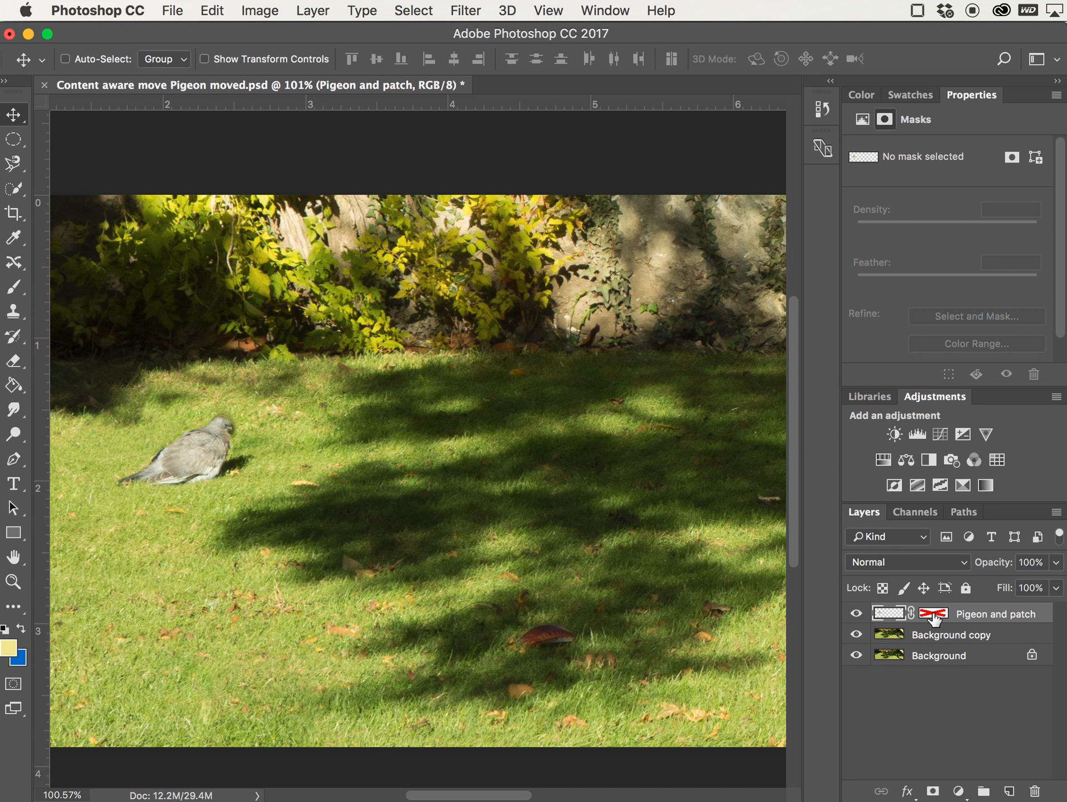
{"action": "left_click", "coordinate": [933, 614], "text": "shift"}
{"action": "left_click", "coordinate": [933, 615], "text": "shift"}
{"action": "left_click", "coordinate": [934, 613], "text": "shift"}
{"action": "left_click", "coordinate": [933, 614], "text": "shift"}
{"action": "left_click", "coordinate": [933, 614], "text": "shift"}
{"action": "left_click", "coordinate": [934, 616], "text": "shift"}
{"action": "left_click", "coordinate": [934, 615], "text": "shift"}
{"action": "left_click", "coordinate": [932, 618], "text": "shift"}
{"action": "left_click", "coordinate": [931, 619], "text": "shift"}
{"action": "left_click", "coordinate": [931, 619], "text": "shift"}
{"action": "left_click", "coordinate": [931, 618], "text": "shift"}
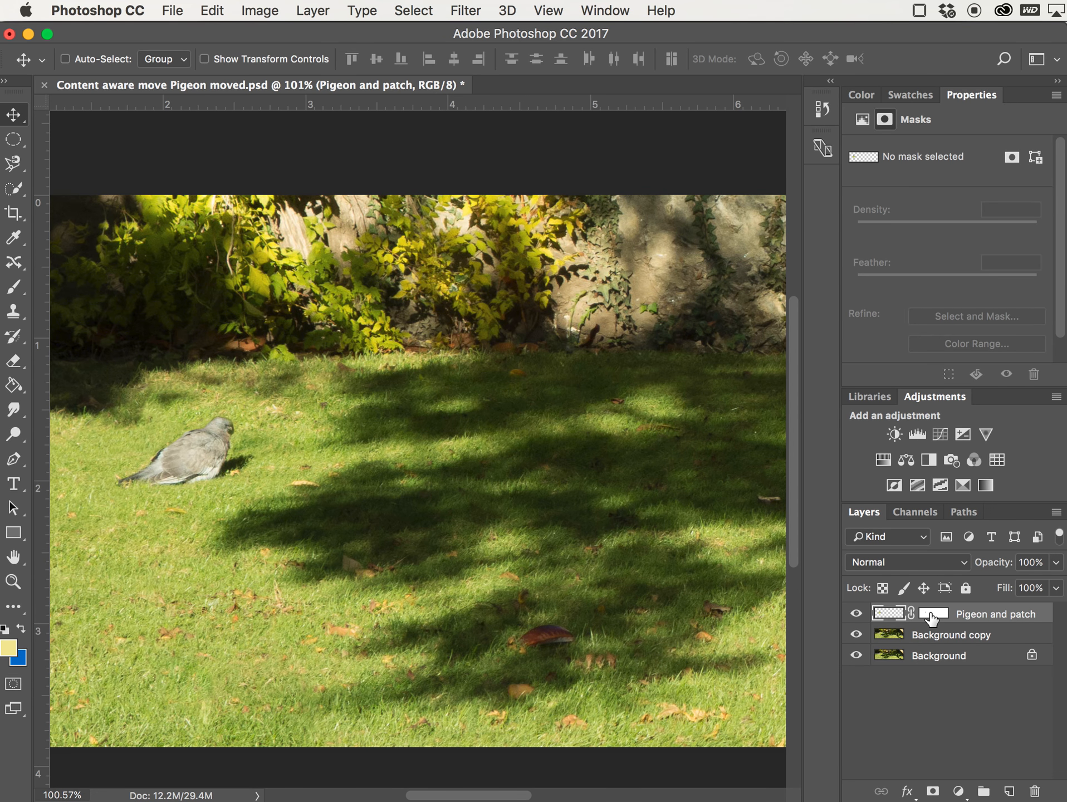
- Apply the layer mask on the Pigeon and patch layer
{"action": "right_click", "coordinate": [930, 614]}
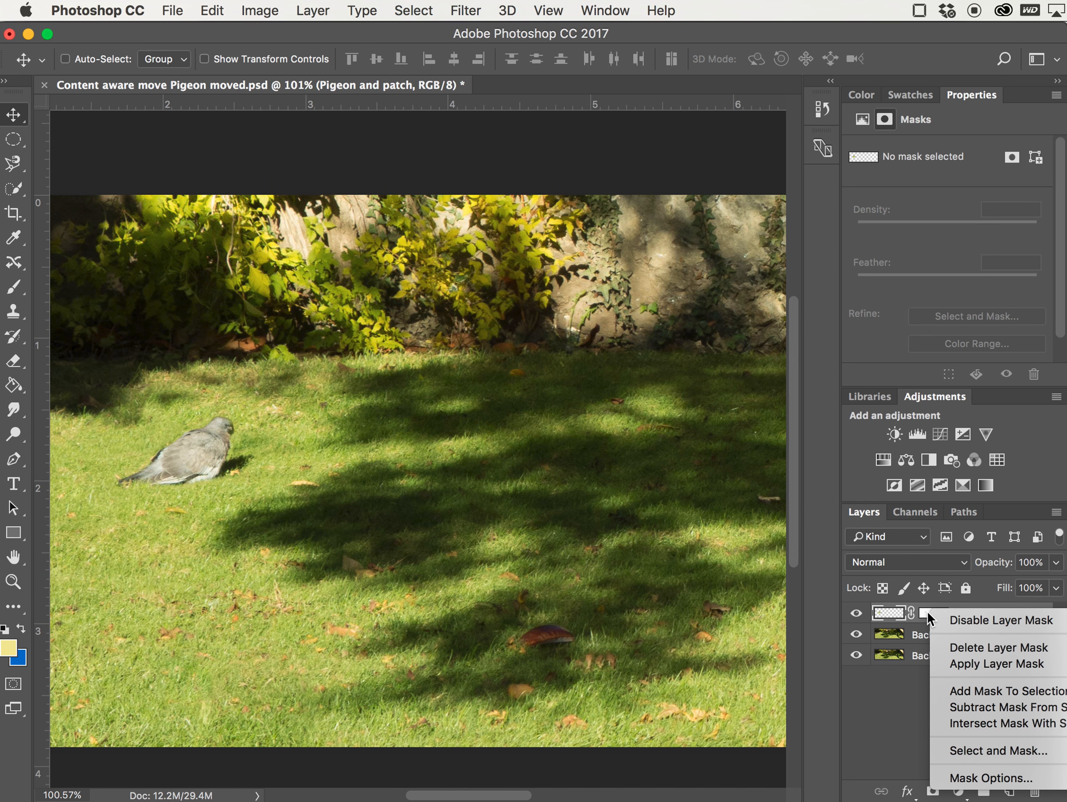
{"action": "left_click", "coordinate": [977, 664]}
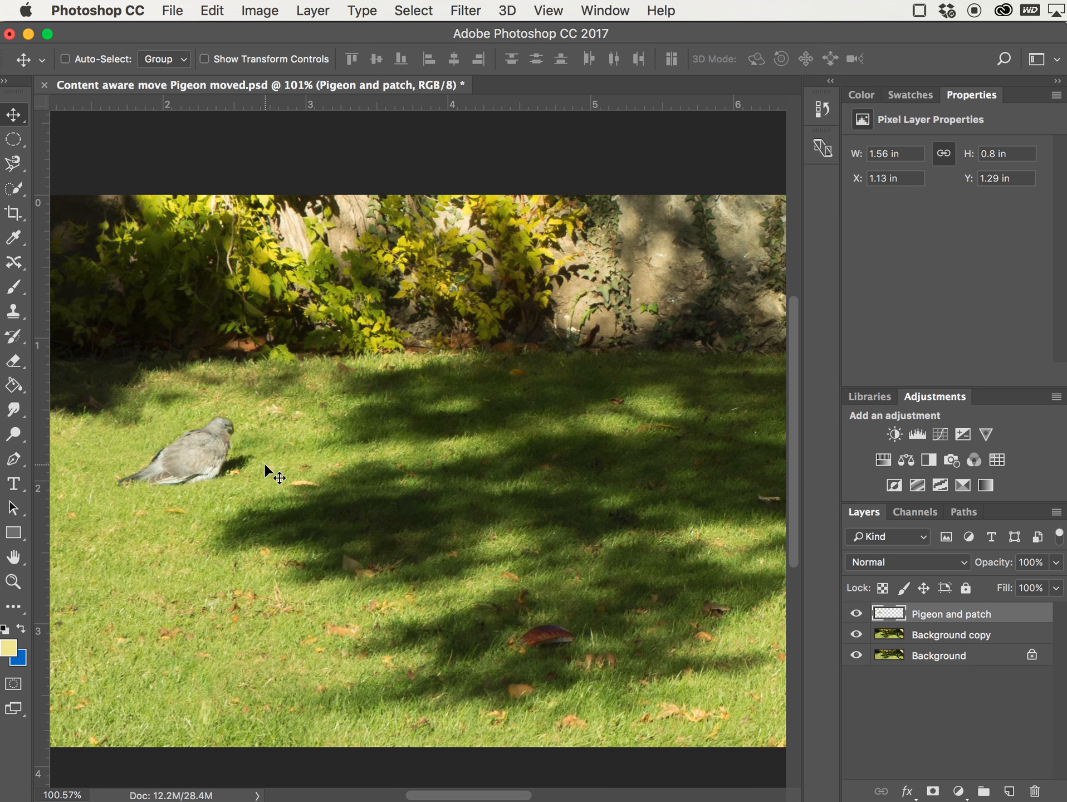
- Try moving the pigeon layer down and right, then step back in History to the Apply Layer Mask state
{"action": "left_click_drag", "start_coordinate": [213, 452], "coordinate": [252, 480]}
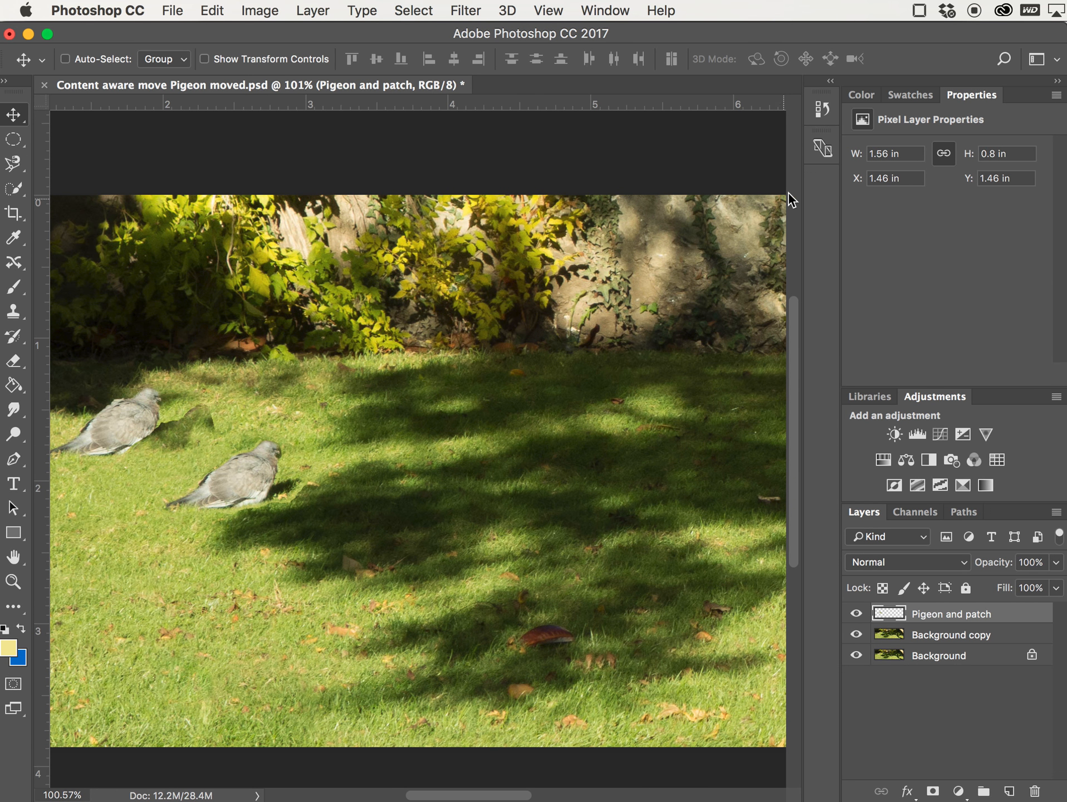
{"action": "left_click", "coordinate": [823, 107]}
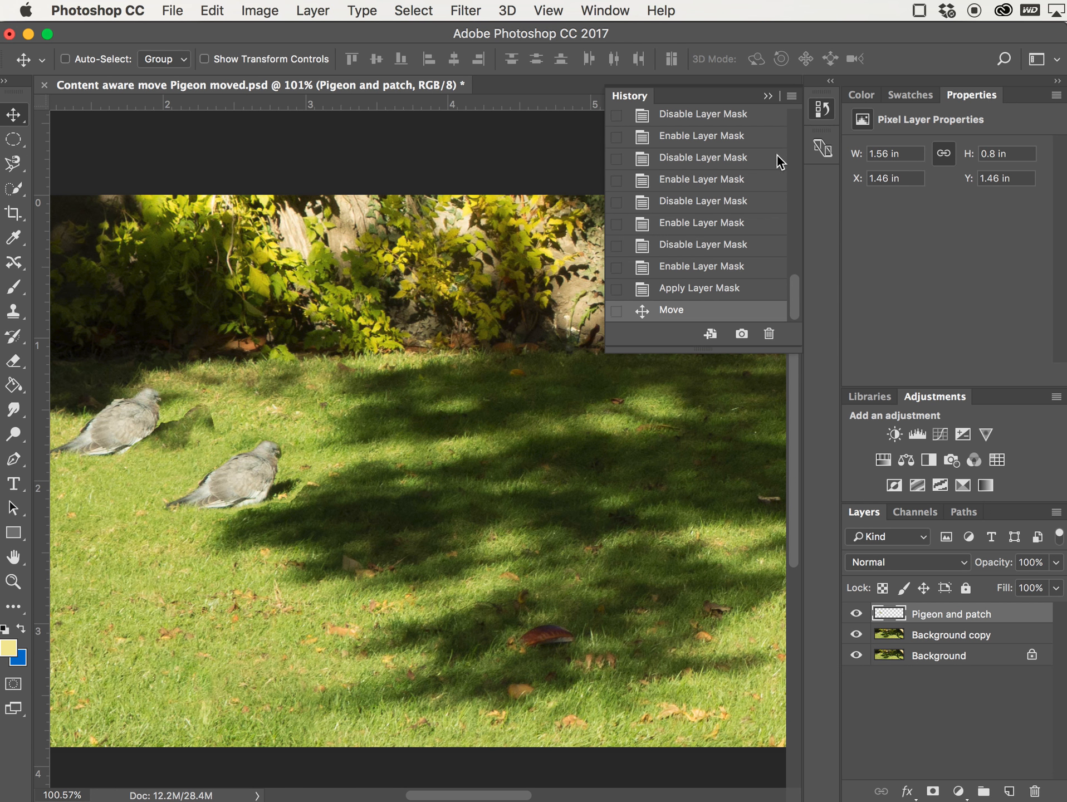
{"action": "left_click", "coordinate": [708, 293]}
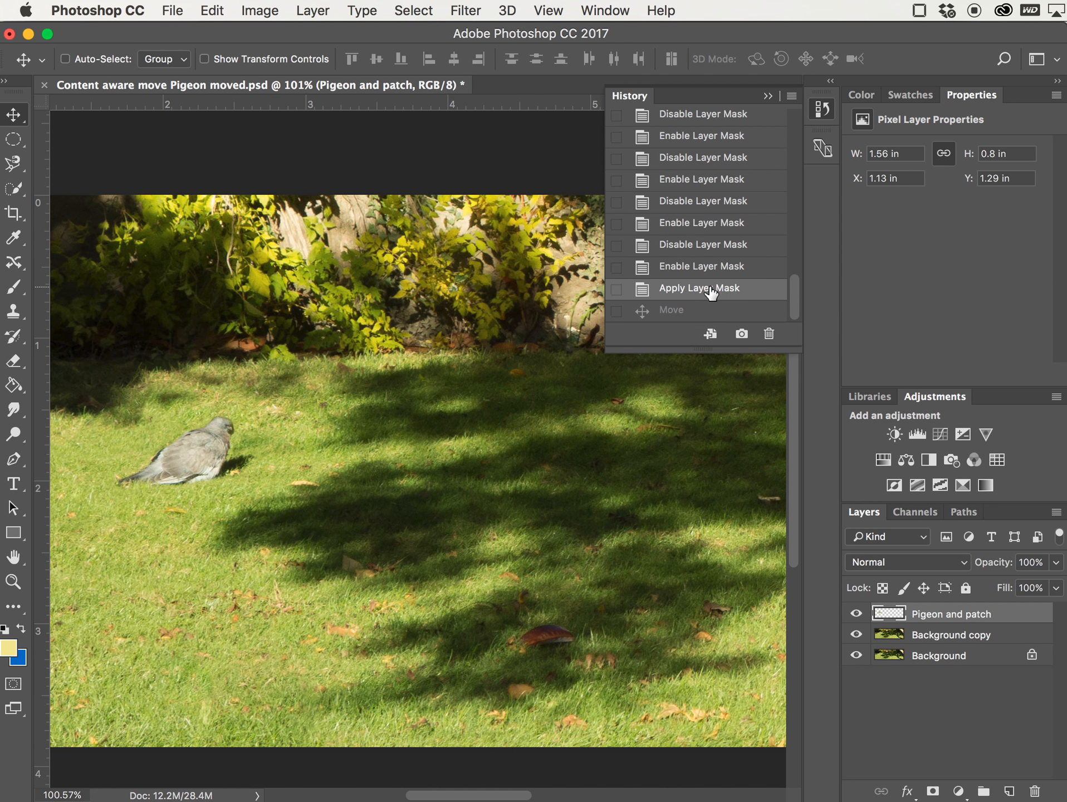
{"action": "left_click", "coordinate": [823, 112]}
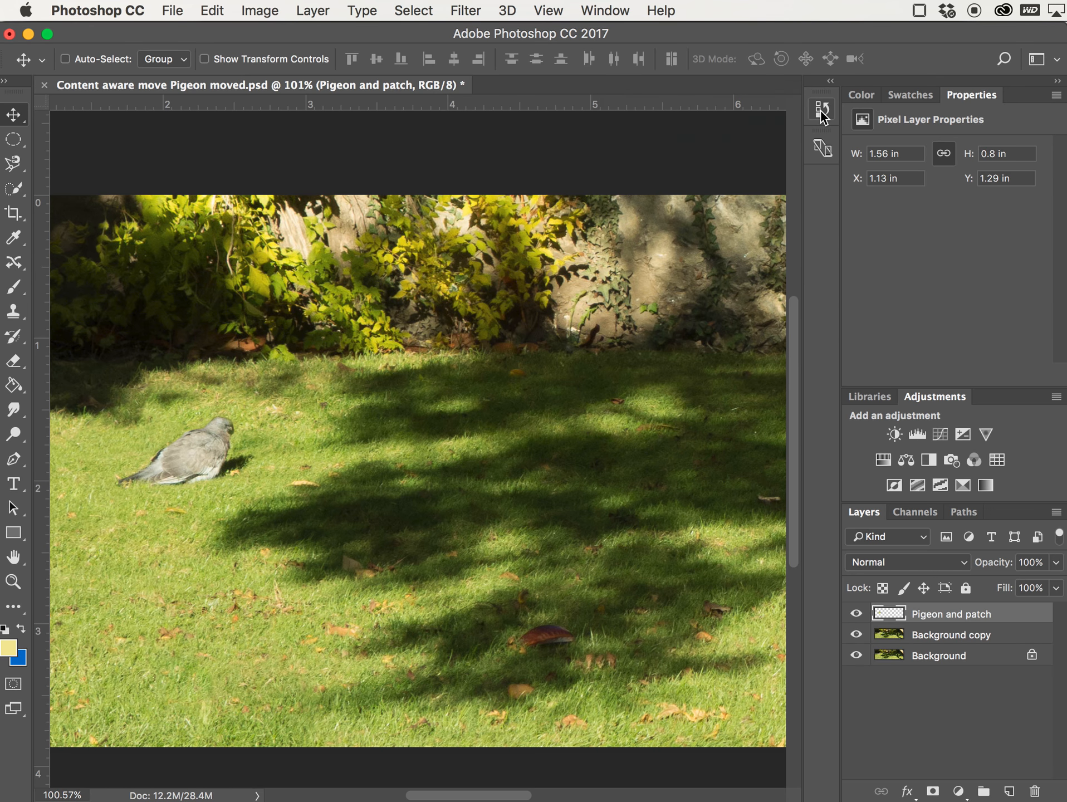
- Duplicate the Pigeon and patch layer with the default name Pigeon and patch copy
{"action": "left_click", "coordinate": [315, 9]}
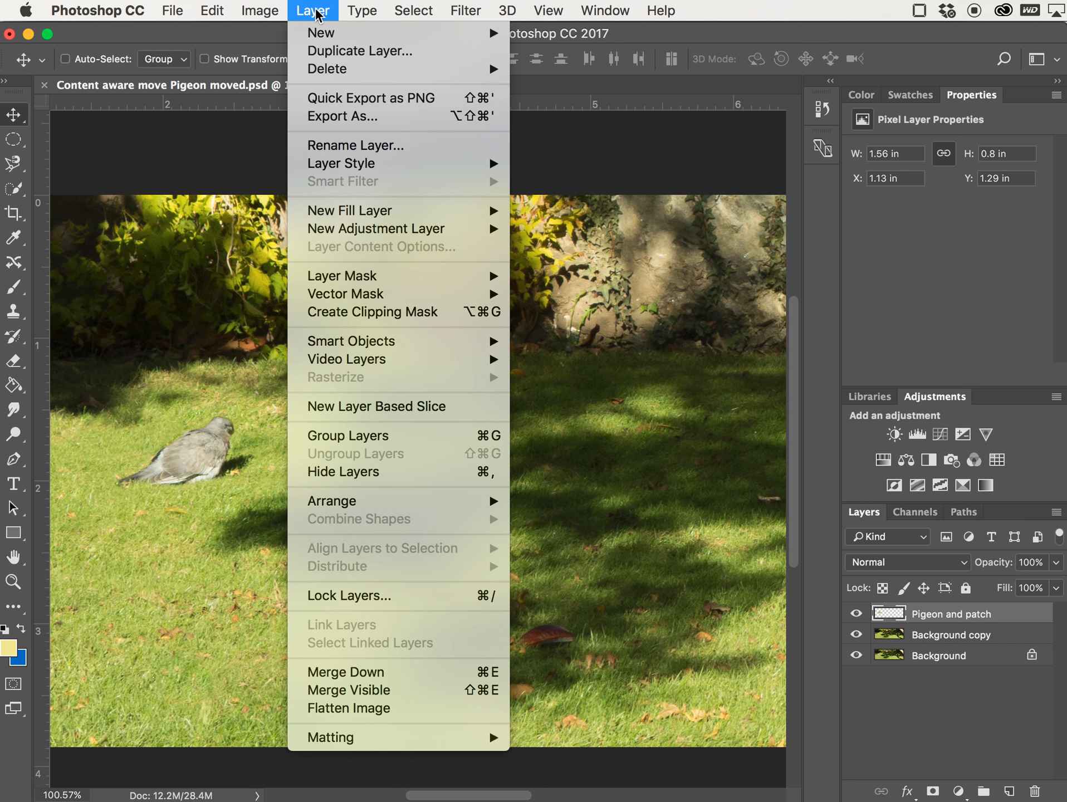
{"action": "left_click", "coordinate": [332, 51]}
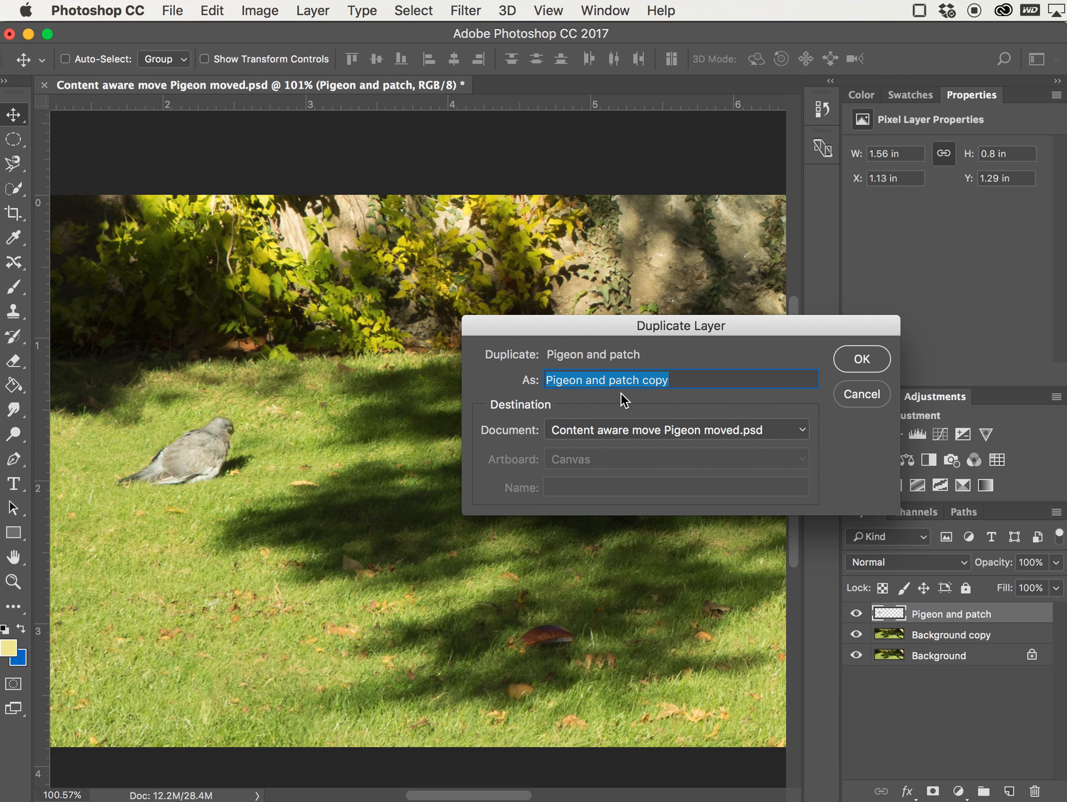
{"action": "key", "text": "Return"}
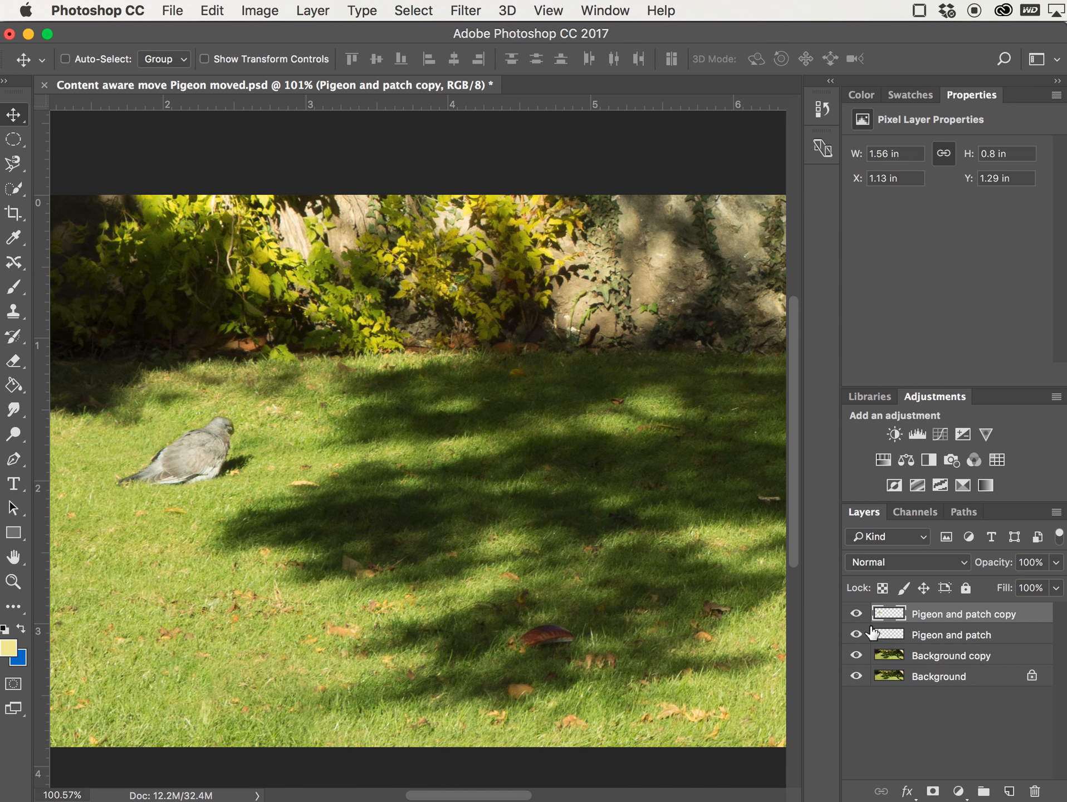
- Hide all layers except Pigeon and patch copy
{"action": "left_click", "coordinate": [856, 676]}
{"action": "left_click", "coordinate": [858, 657]}
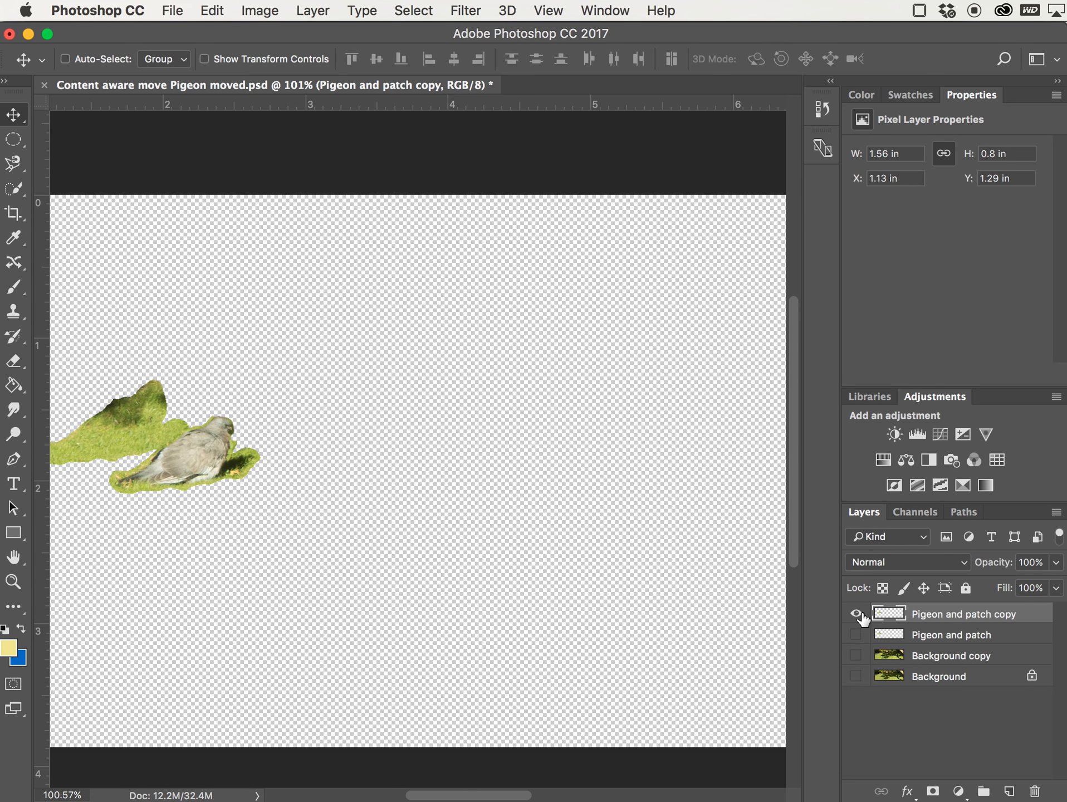
{"action": "left_click", "coordinate": [856, 615]}
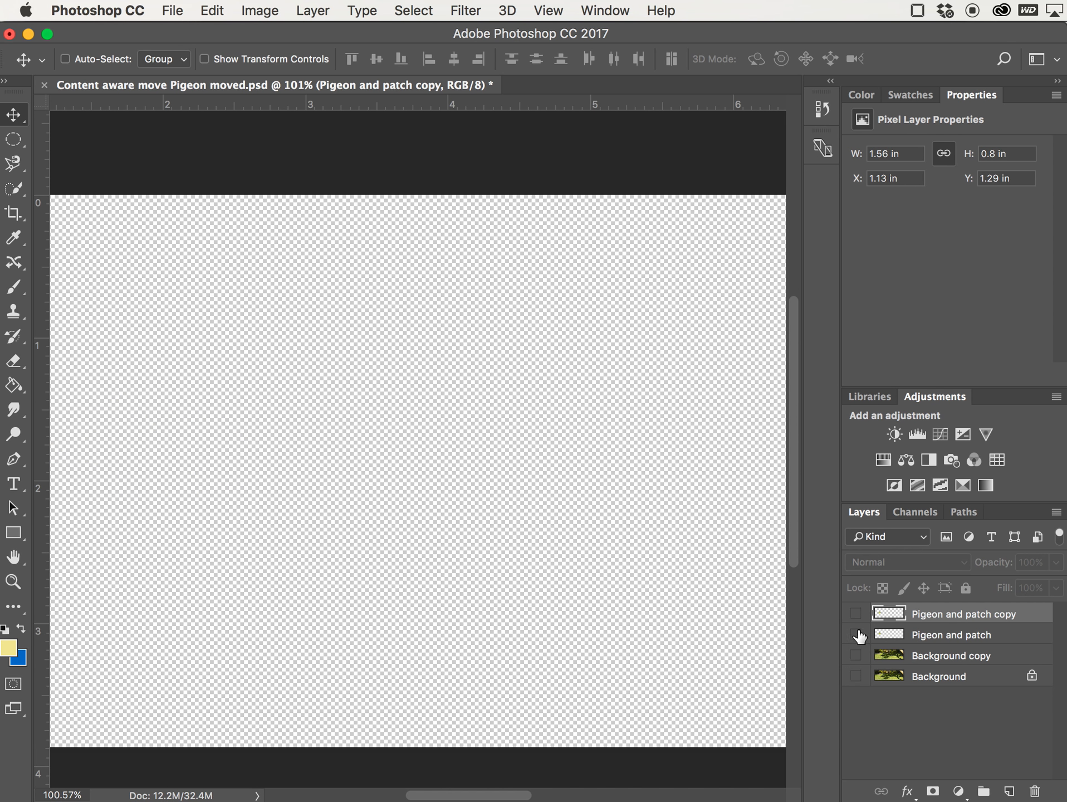
{"action": "left_click", "coordinate": [856, 635]}
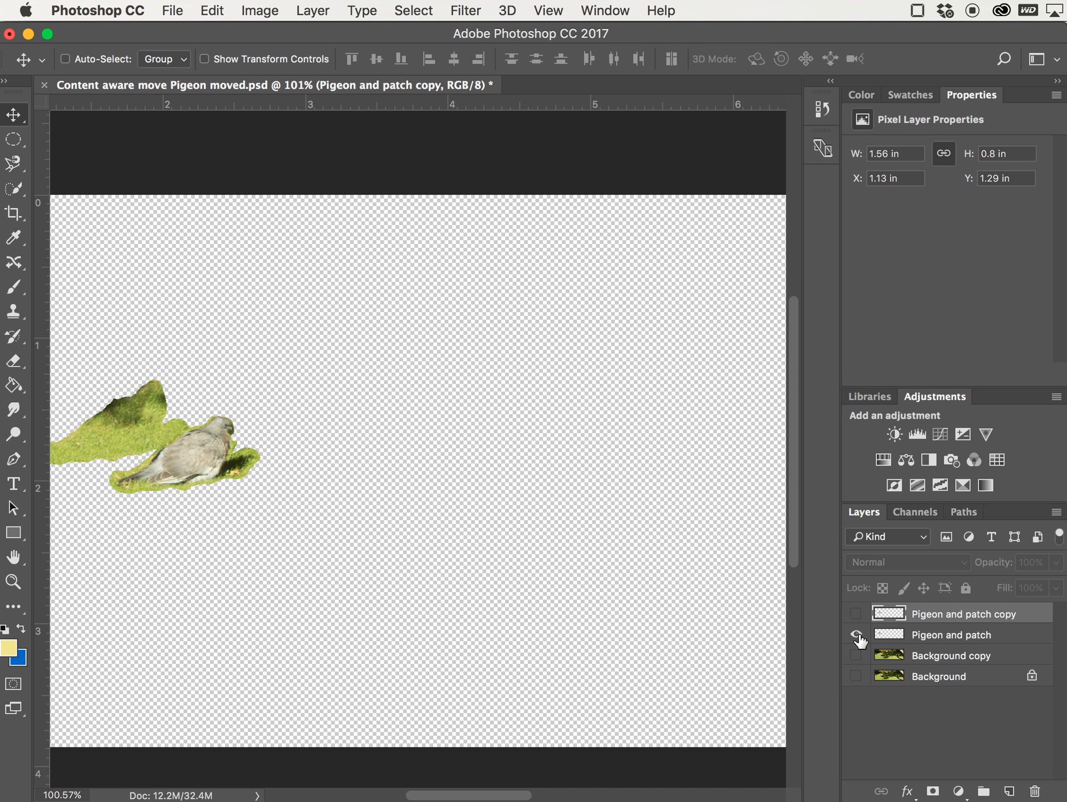
{"action": "left_click", "coordinate": [857, 635]}
{"action": "left_click", "coordinate": [856, 613]}
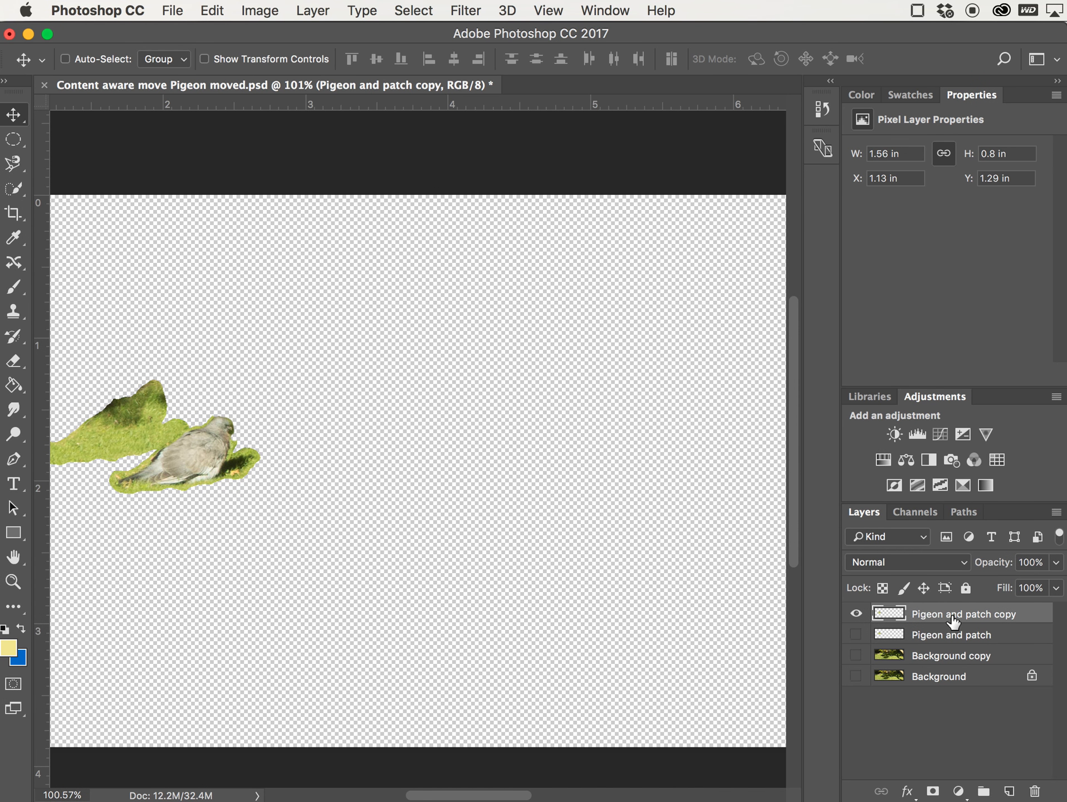
- Rename the Pigeon and patch copy layer as "Pigeon"
{"action": "double_click", "coordinate": [954, 617]}
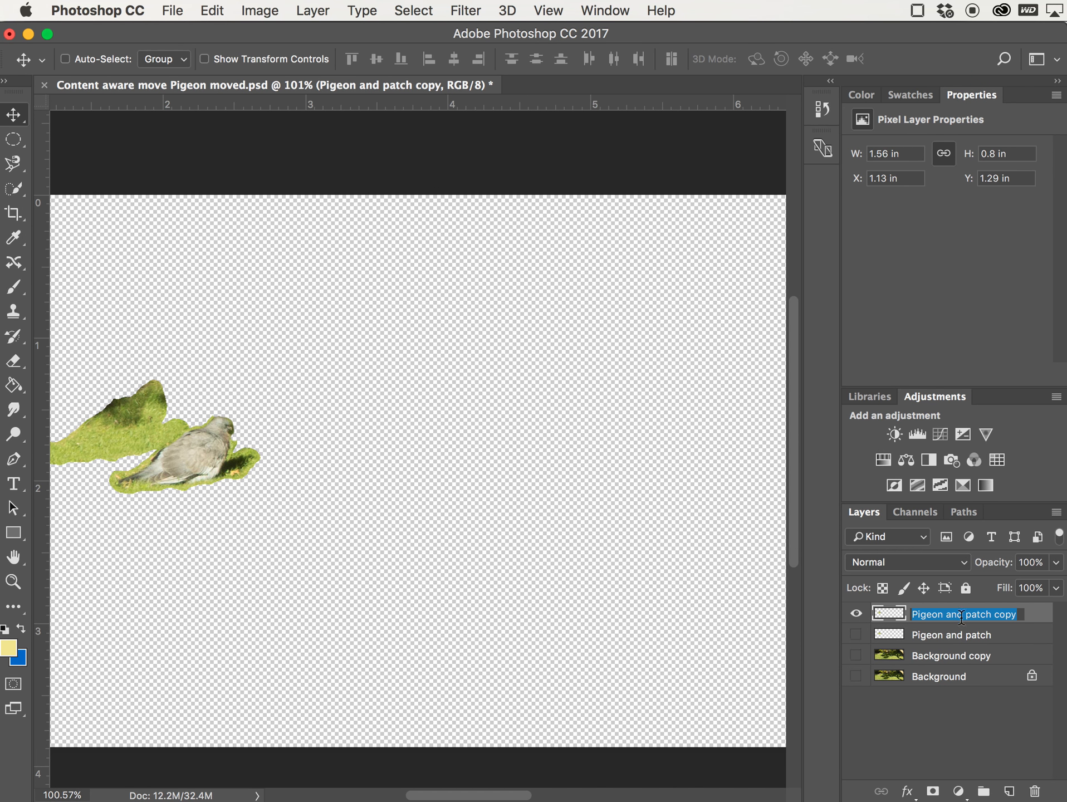
{"action": "left_click", "coordinate": [1018, 615]}
{"action": "key", "text": "BackSpace"}
{"action": "key", "text": "BackSpace"}
{"action": "key", "text": "BackSpace"}
{"action": "key", "text": "BackSpace"}
{"action": "key", "text": "BackSpace"}
{"action": "key", "text": "BackSpace"}
{"action": "key", "text": "BackSpace"}
{"action": "key", "text": "BackSpace"}
{"action": "key", "text": "BackSpace"}
{"action": "key", "text": "BackSpace"}
{"action": "key", "text": "BackSpace"}
{"action": "key", "text": "BackSpace"}
{"action": "key", "text": "BackSpace"}
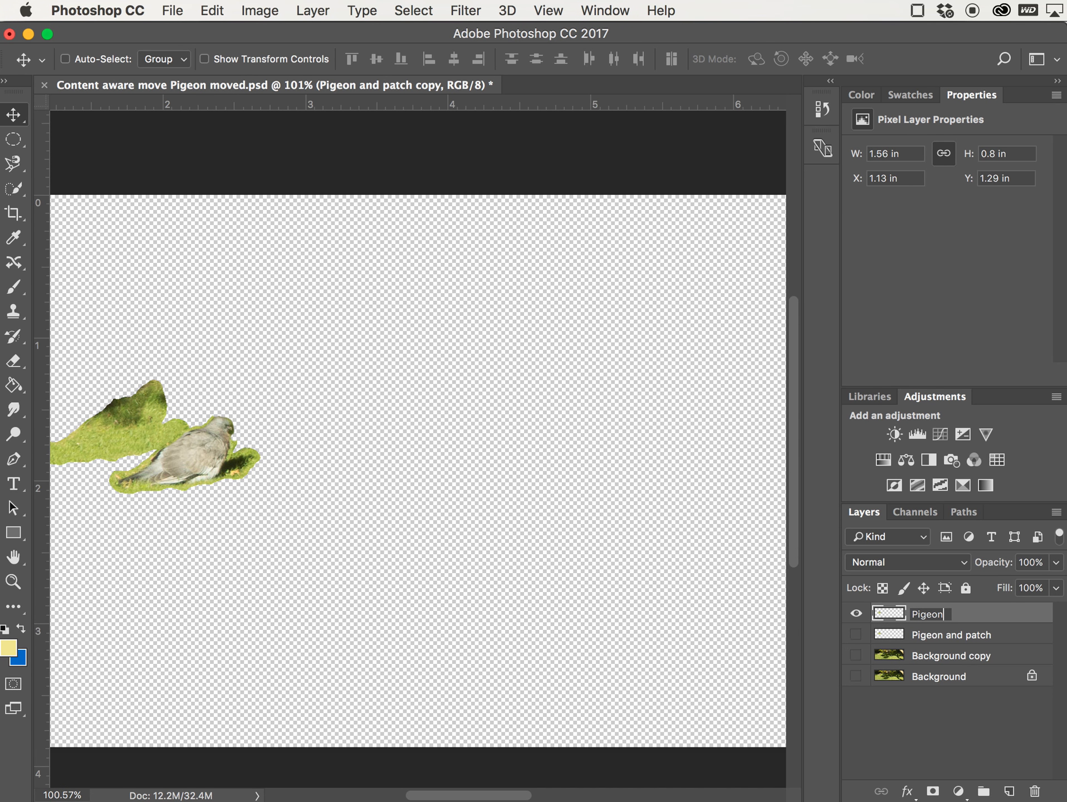
{"action": "key", "text": "Return"}
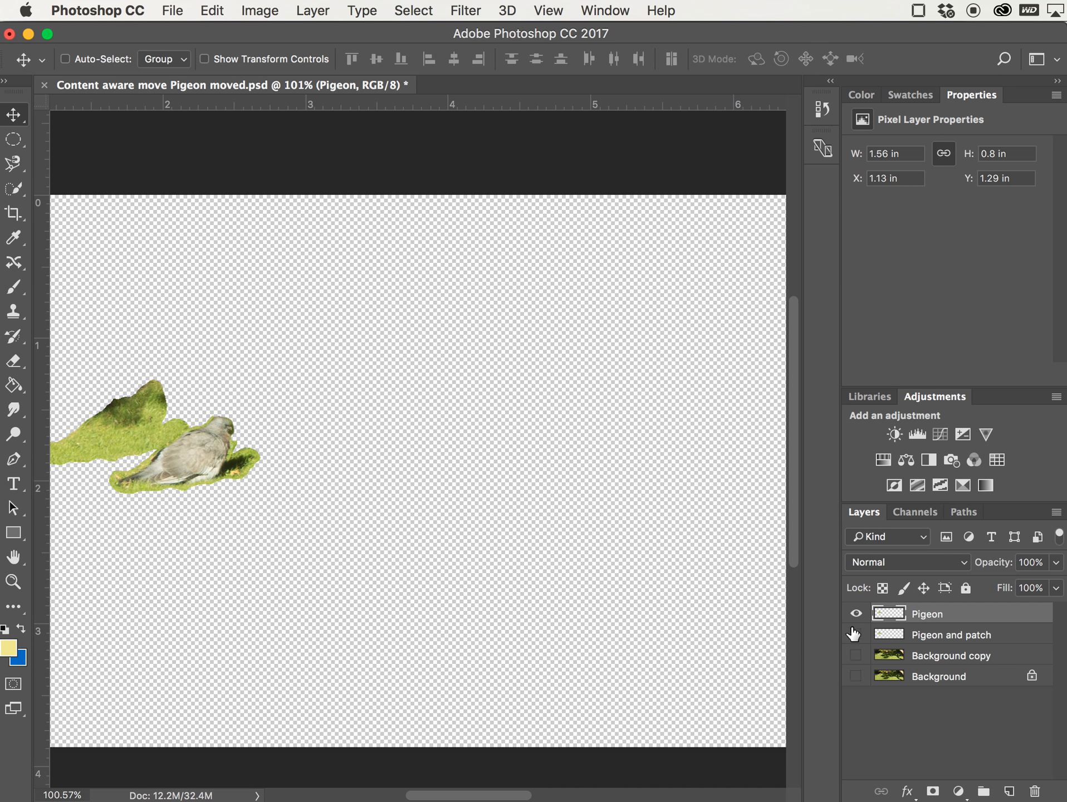
- On the Pigeon layer, use the Eraser at 150 px with higher hardness to erase the grass patch around the pigeon
{"action": "left_click", "coordinate": [894, 636]}
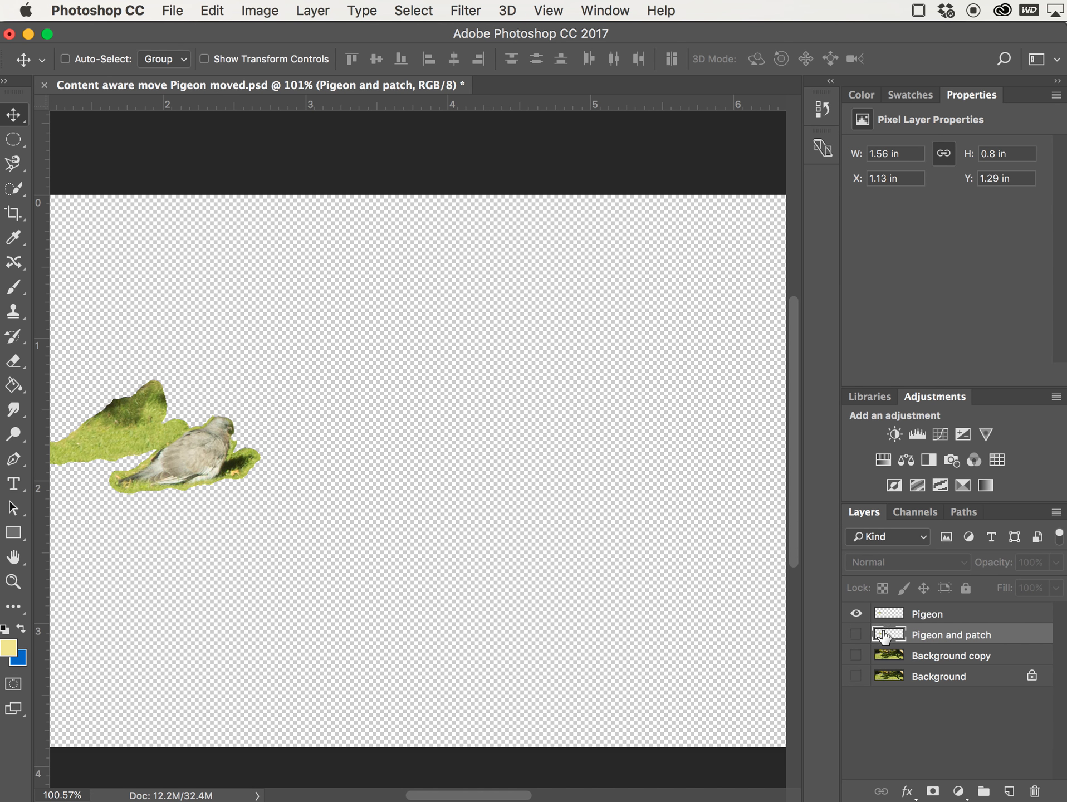
{"action": "left_click", "coordinate": [856, 613]}
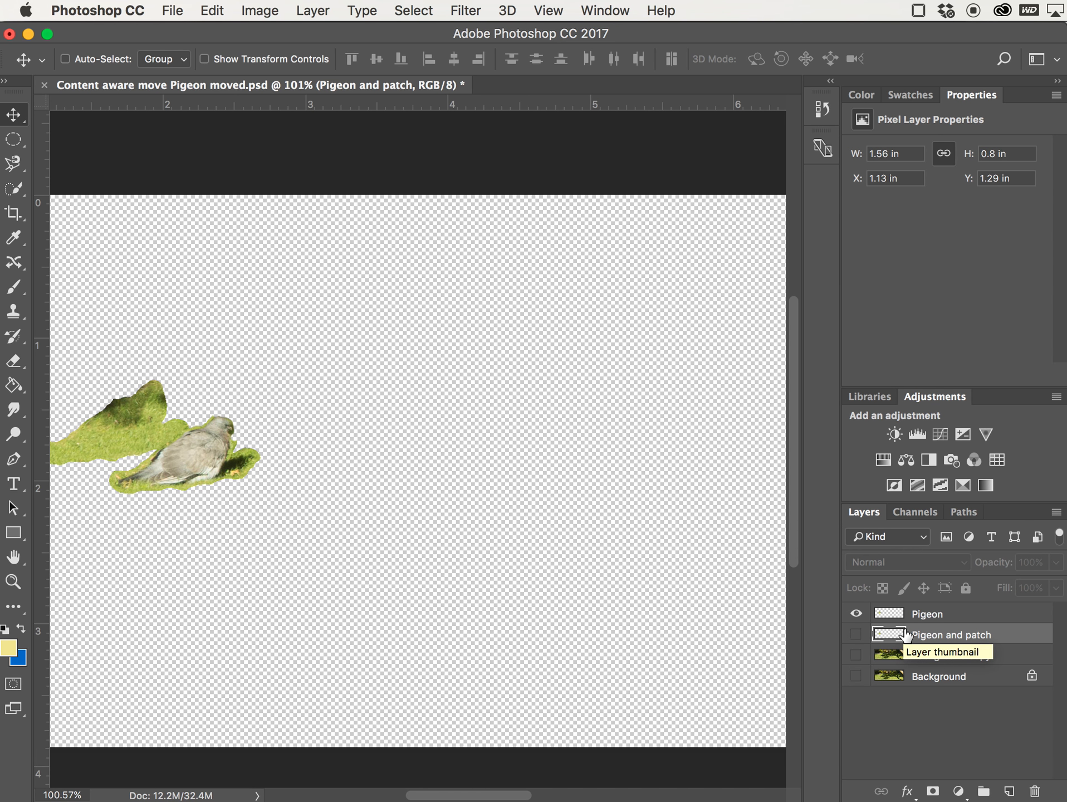
{"action": "left_click", "coordinate": [890, 614]}
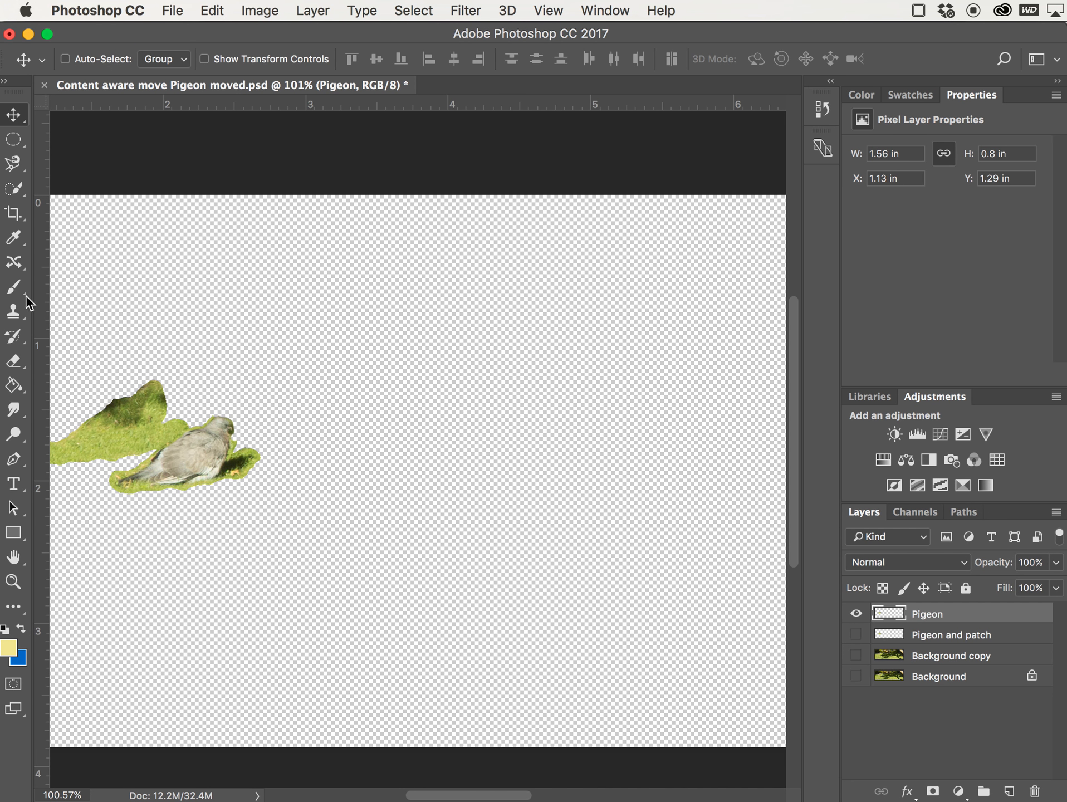
{"action": "left_click", "coordinate": [14, 362]}
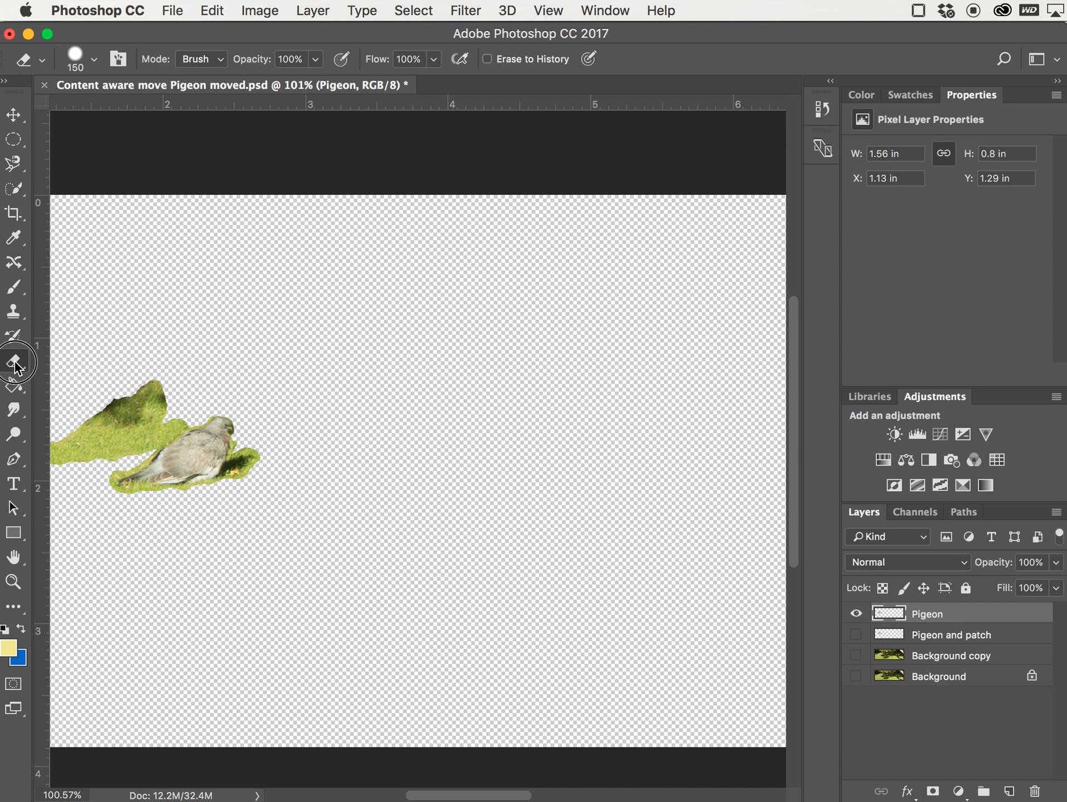
{"action": "left_click_drag", "start_coordinate": [105, 384], "coordinate": [183, 381]}
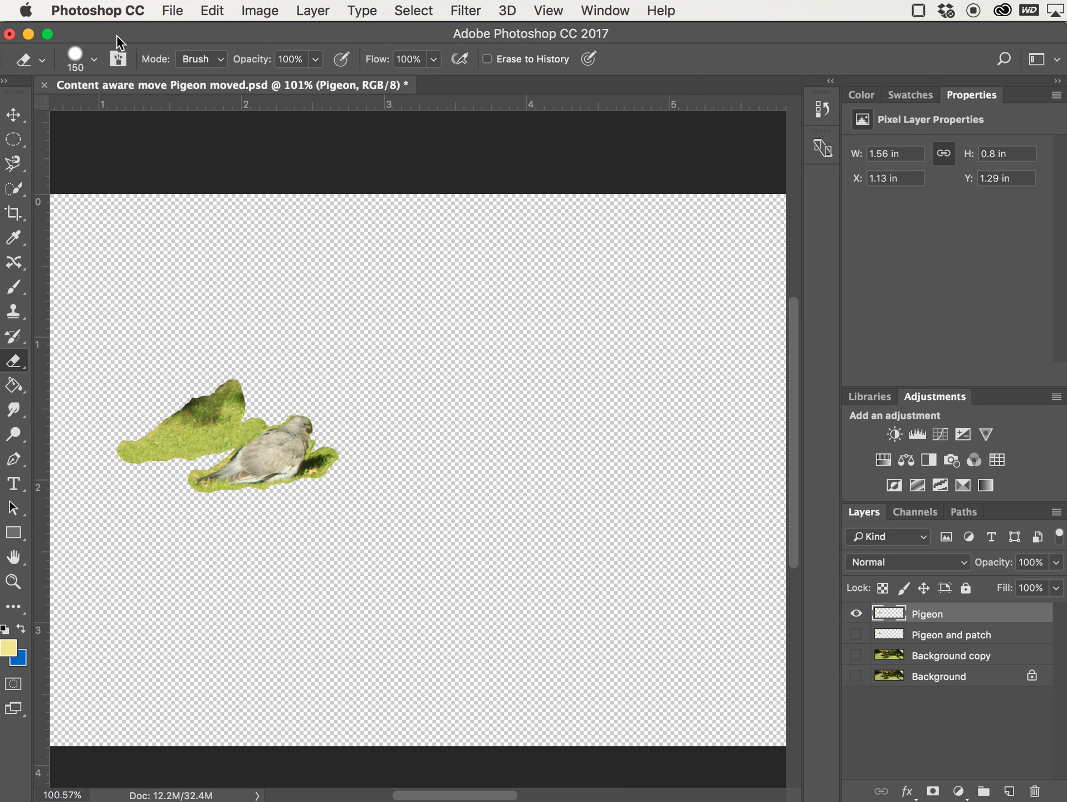
{"action": "left_click", "coordinate": [95, 60]}
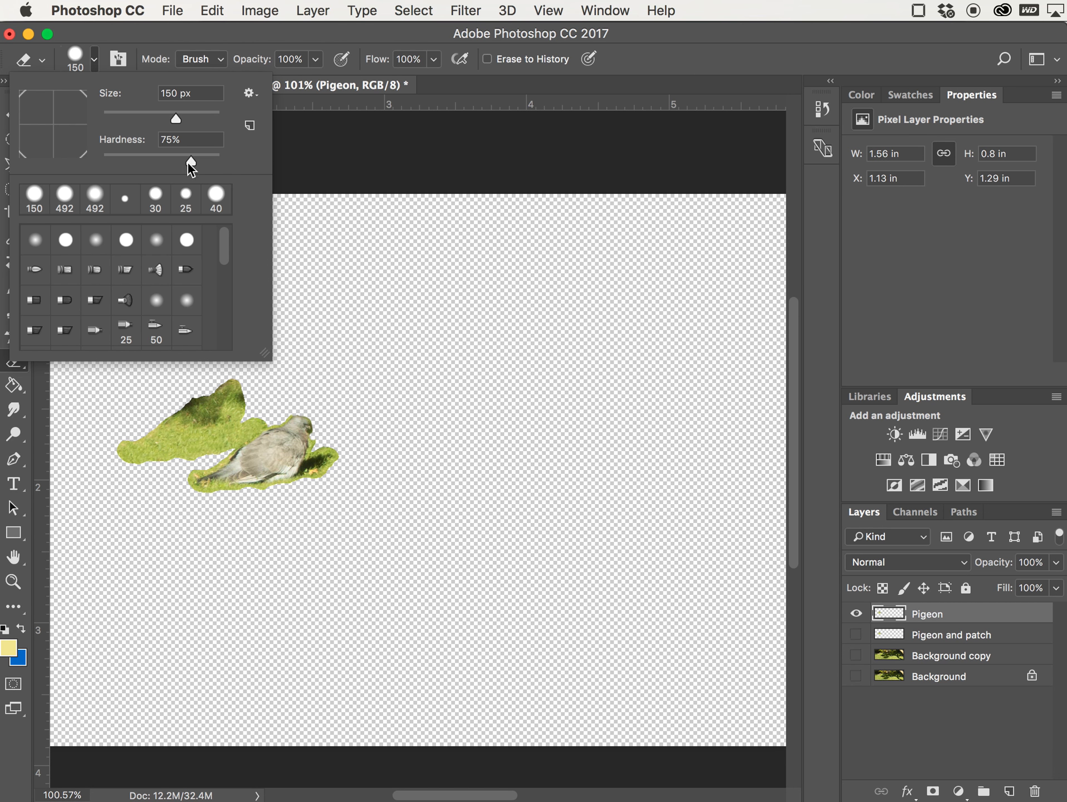
{"action": "left_click_drag", "start_coordinate": [190, 165], "coordinate": [205, 165]}
{"action": "left_click", "coordinate": [93, 59]}
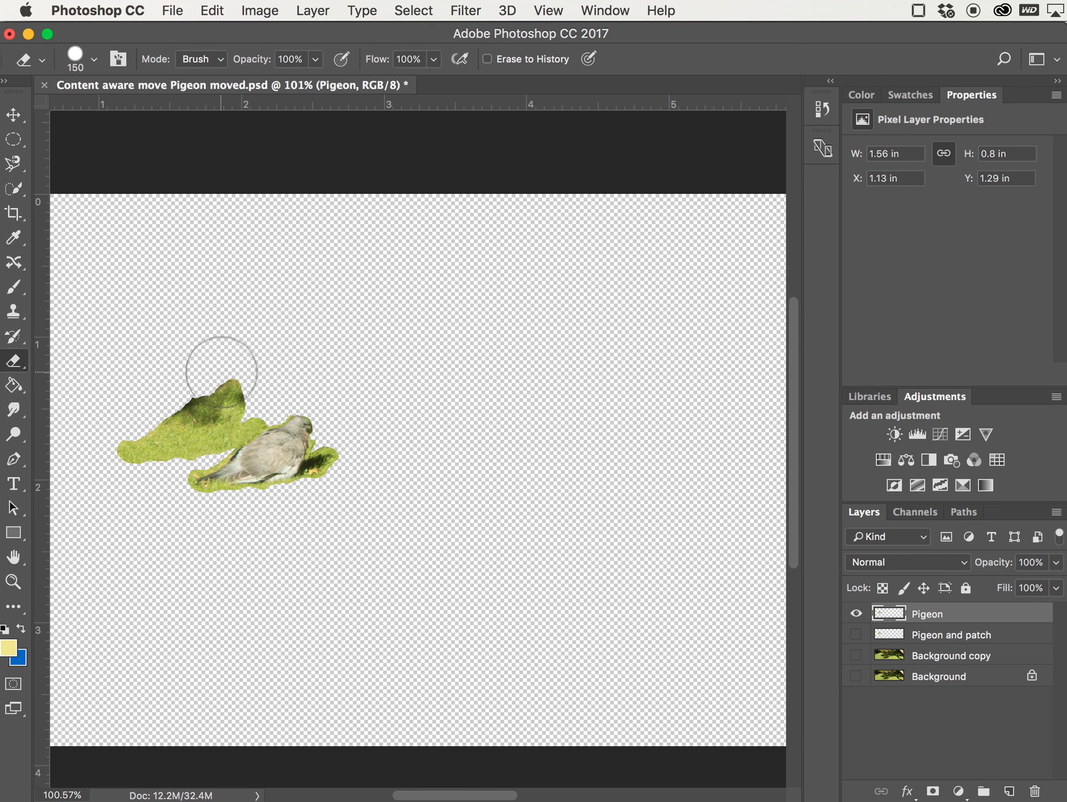
{"action": "mouse_move", "coordinate": [222, 388]}
{"action": "left_mouse_down"}
{"action": "mouse_move", "coordinate": [239, 362]}
{"action": "mouse_move", "coordinate": [190, 410]}
{"action": "mouse_move", "coordinate": [105, 448]}
{"action": "mouse_move", "coordinate": [196, 428]}
{"action": "left_mouse_up"}
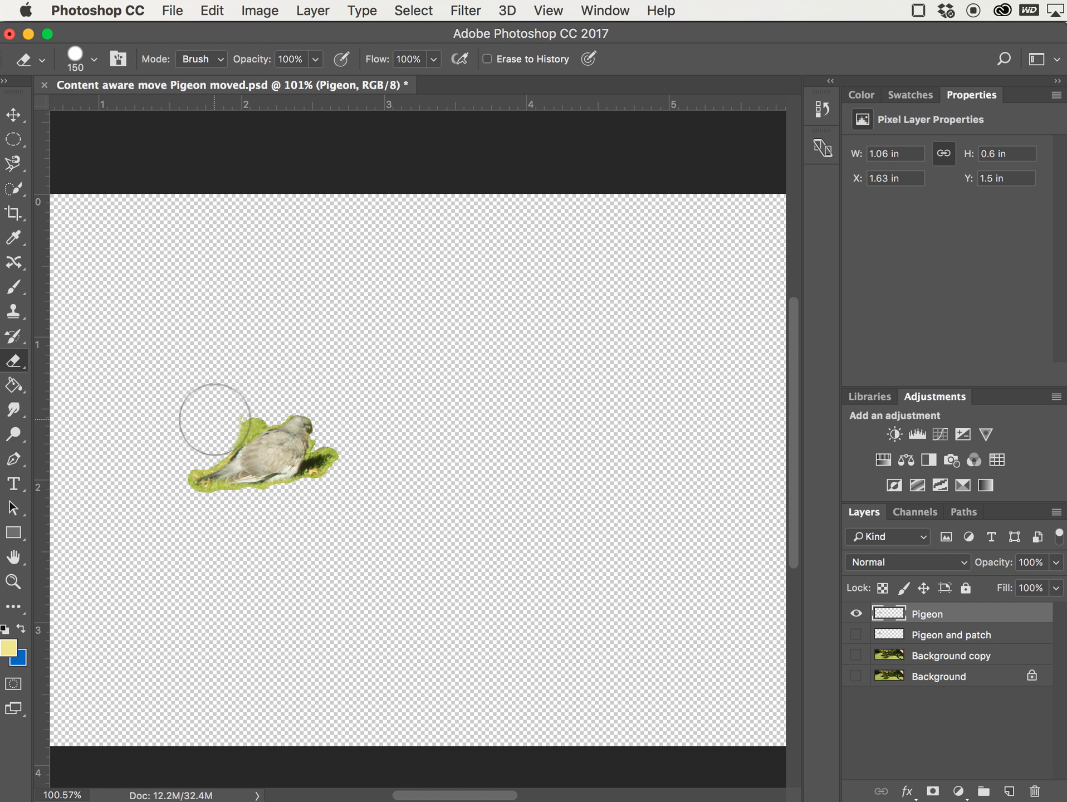
{"action": "left_click", "coordinate": [229, 403]}
{"action": "left_click", "coordinate": [237, 401]}
{"action": "left_click", "coordinate": [242, 390]}
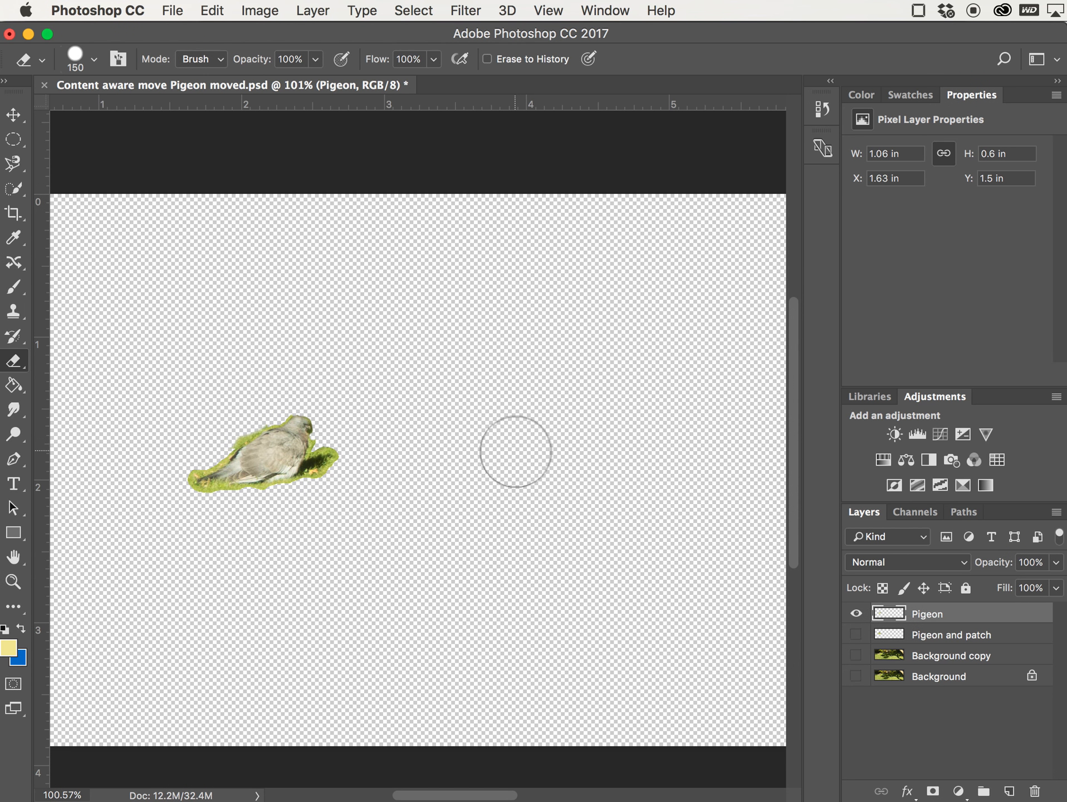
- Show the Pigeon and patch and Background copy layers and hide the Pigeon layer
{"action": "left_click", "coordinate": [856, 635]}
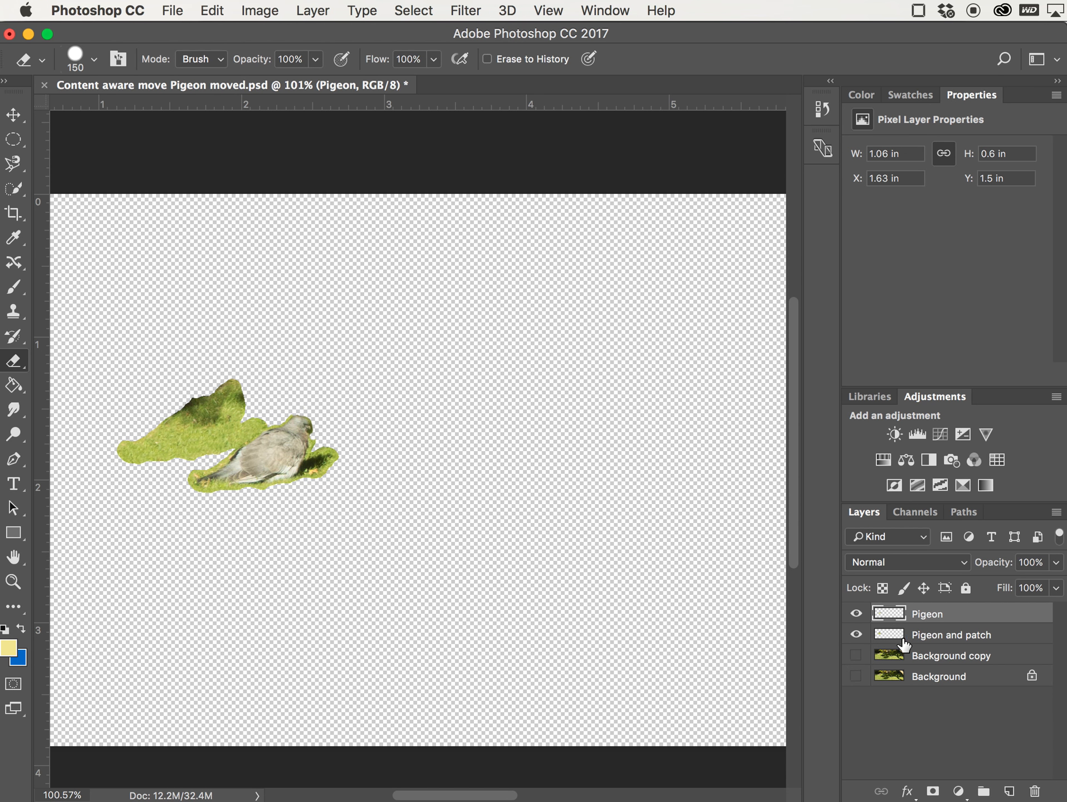
{"action": "left_click", "coordinate": [857, 656]}
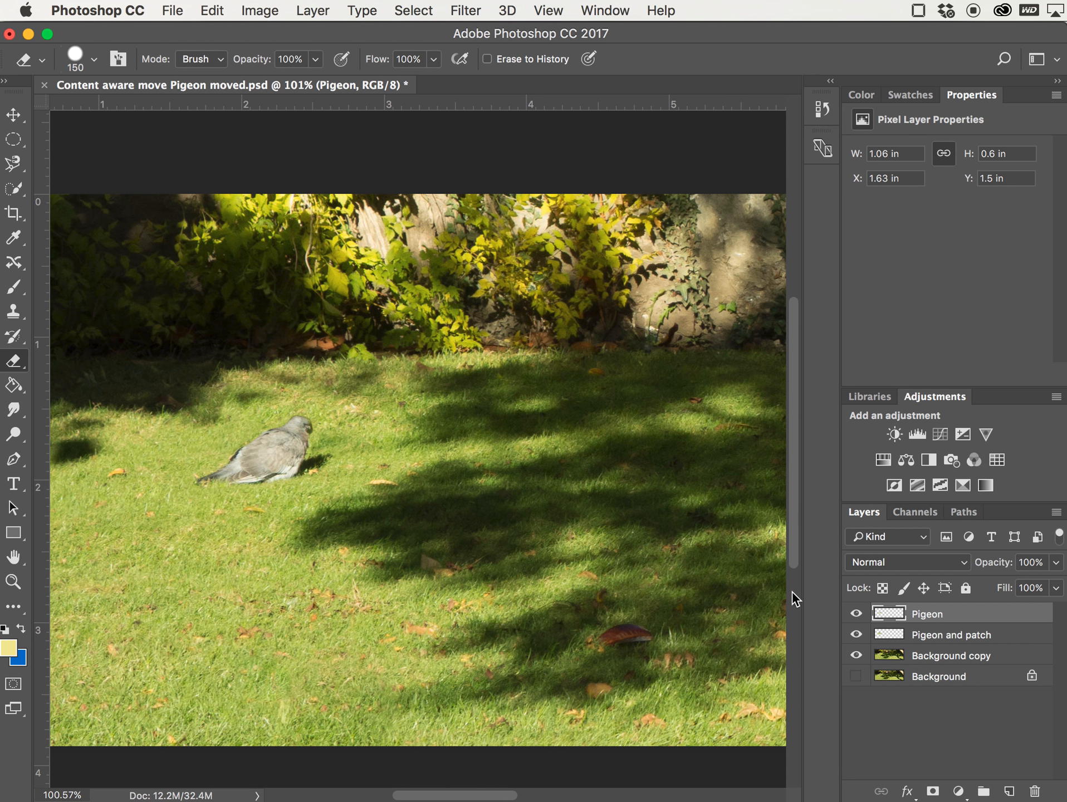
{"action": "left_click", "coordinate": [857, 617]}
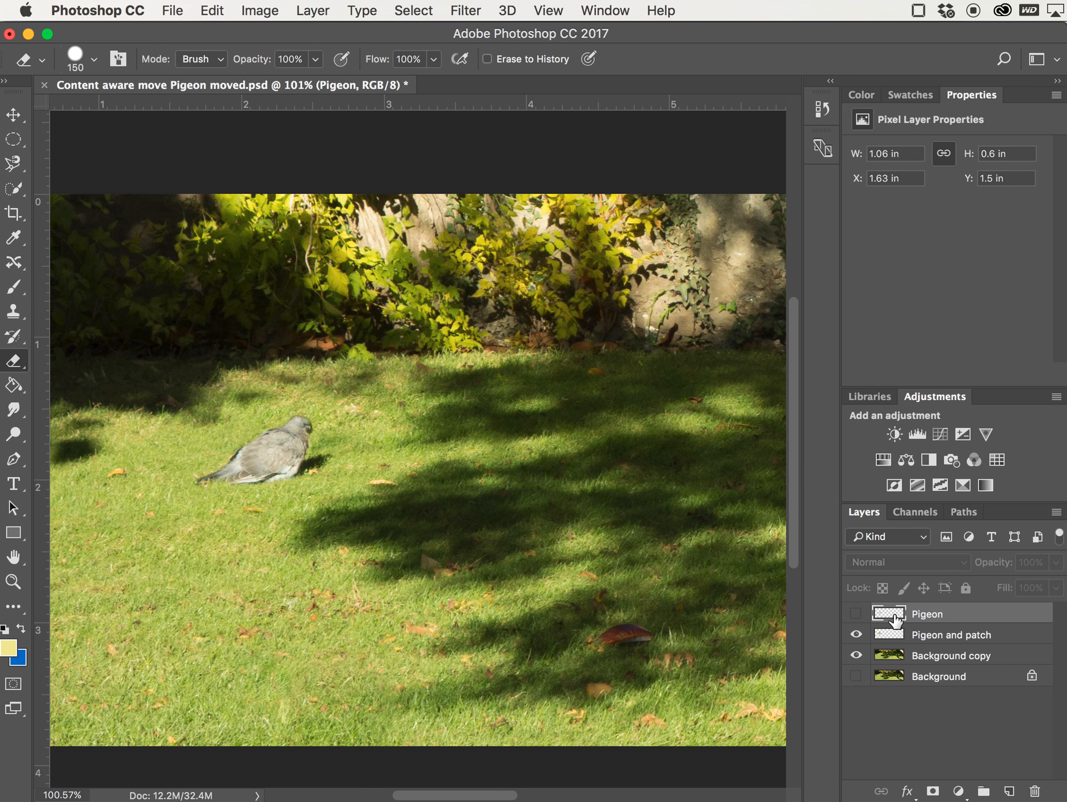
- Hide the Background copy layer and rename the Pigeon and patch layer as "Patch"
{"action": "left_click", "coordinate": [856, 655]}
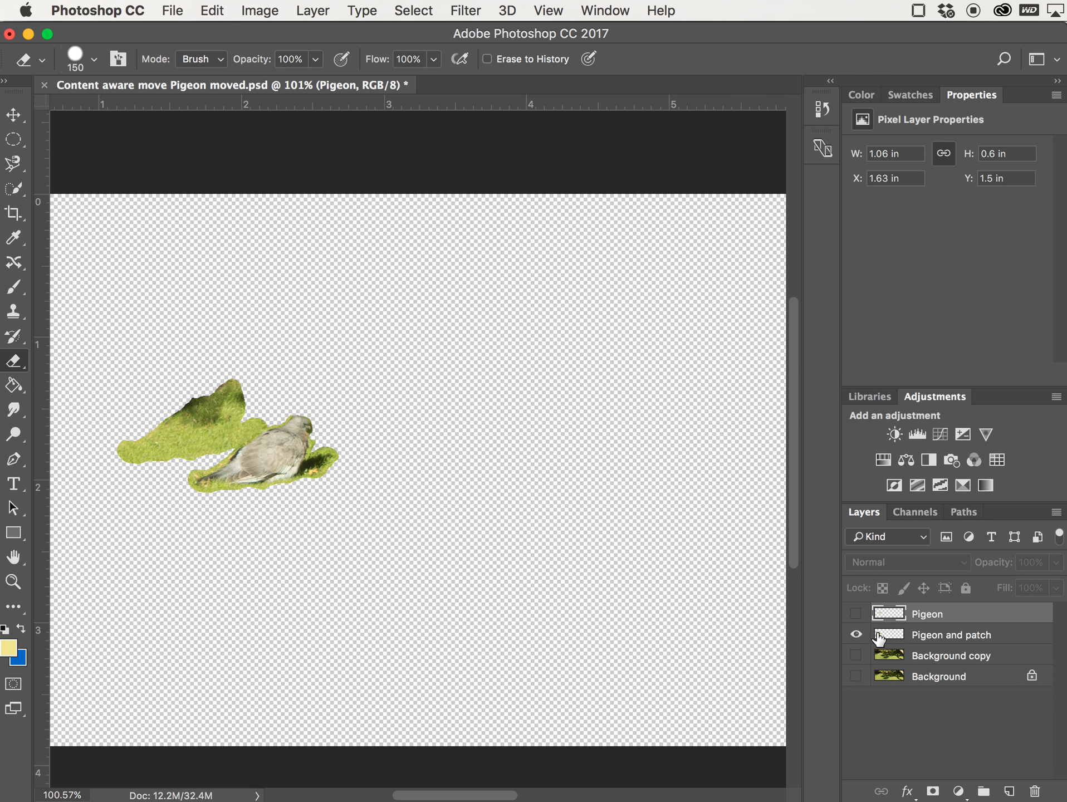
{"action": "left_click", "coordinate": [929, 641]}
{"action": "double_click", "coordinate": [930, 638]}
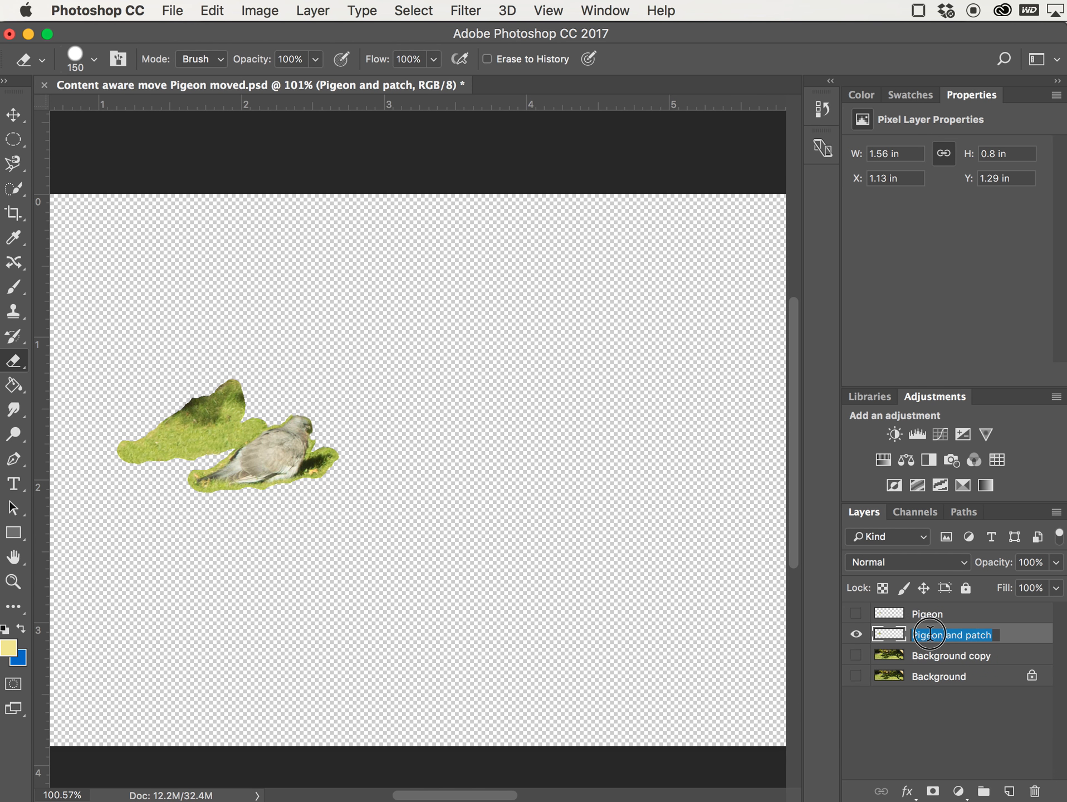
{"action": "key", "text": "BackSpace"}
{"action": "key", "text": "Return"}
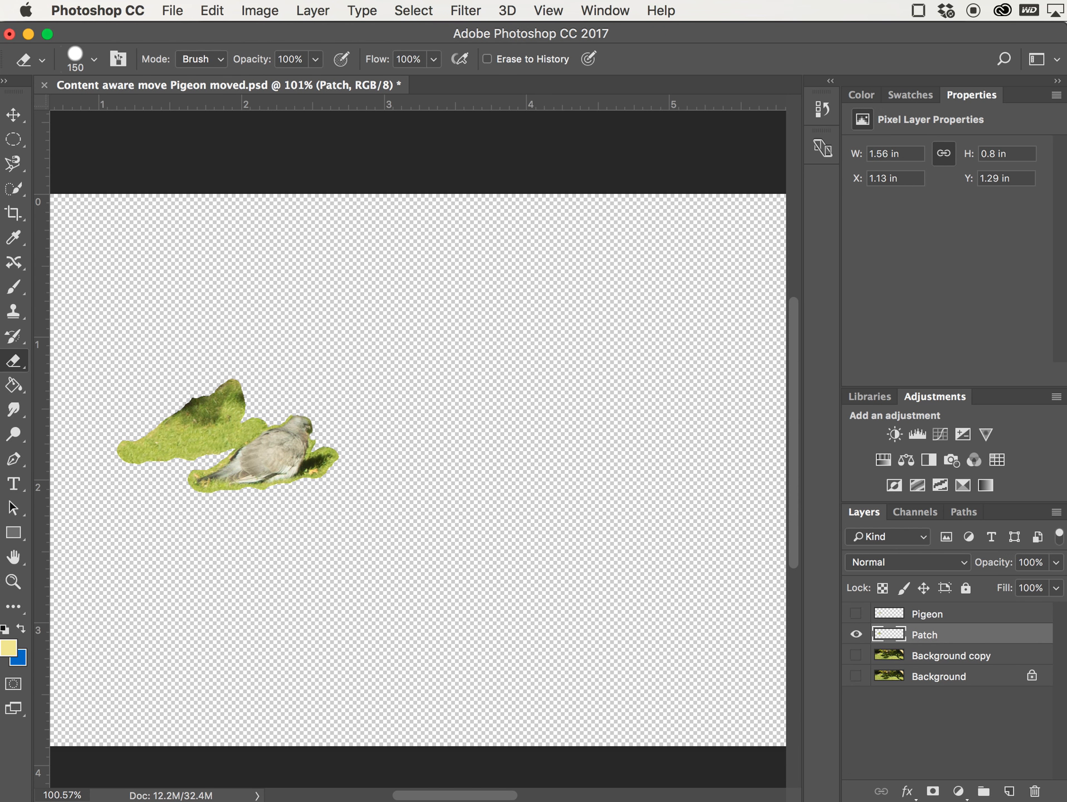
- Compare the Pigeon and Patch layers, then on the Patch layer erase the pigeon so only the grass patch remains
{"action": "left_click", "coordinate": [857, 631]}
{"action": "left_click", "coordinate": [855, 615]}
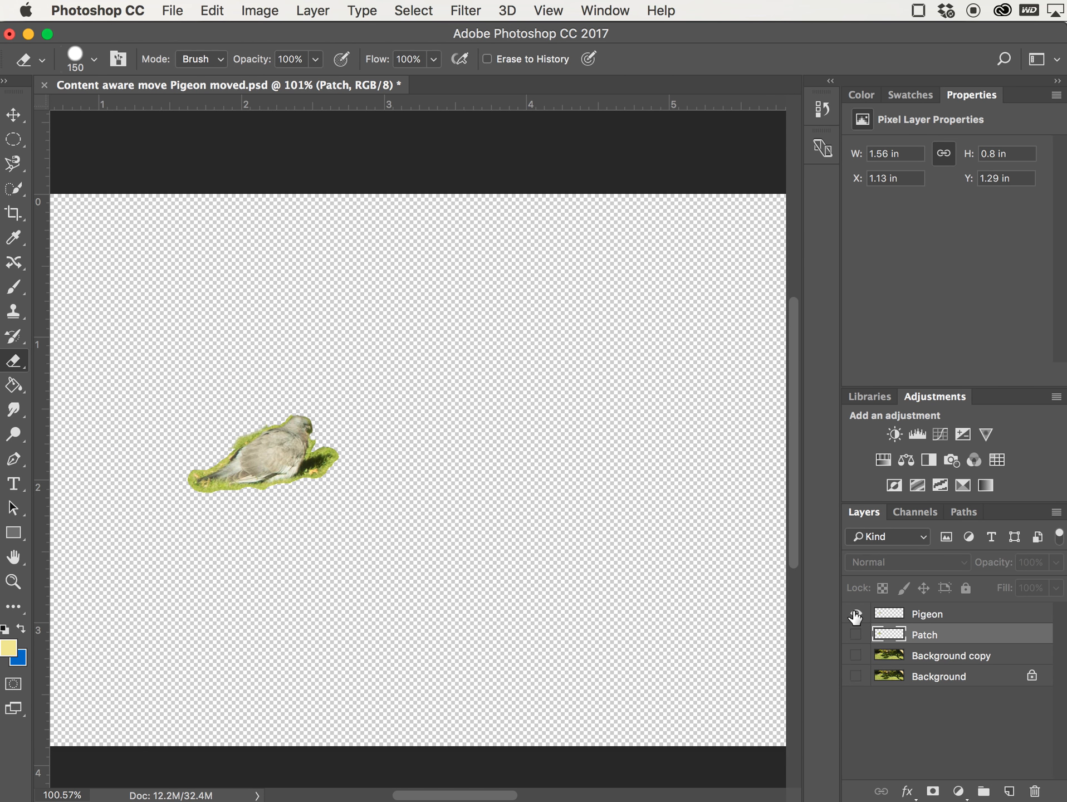
{"action": "left_click", "coordinate": [856, 615]}
{"action": "left_click", "coordinate": [857, 634]}
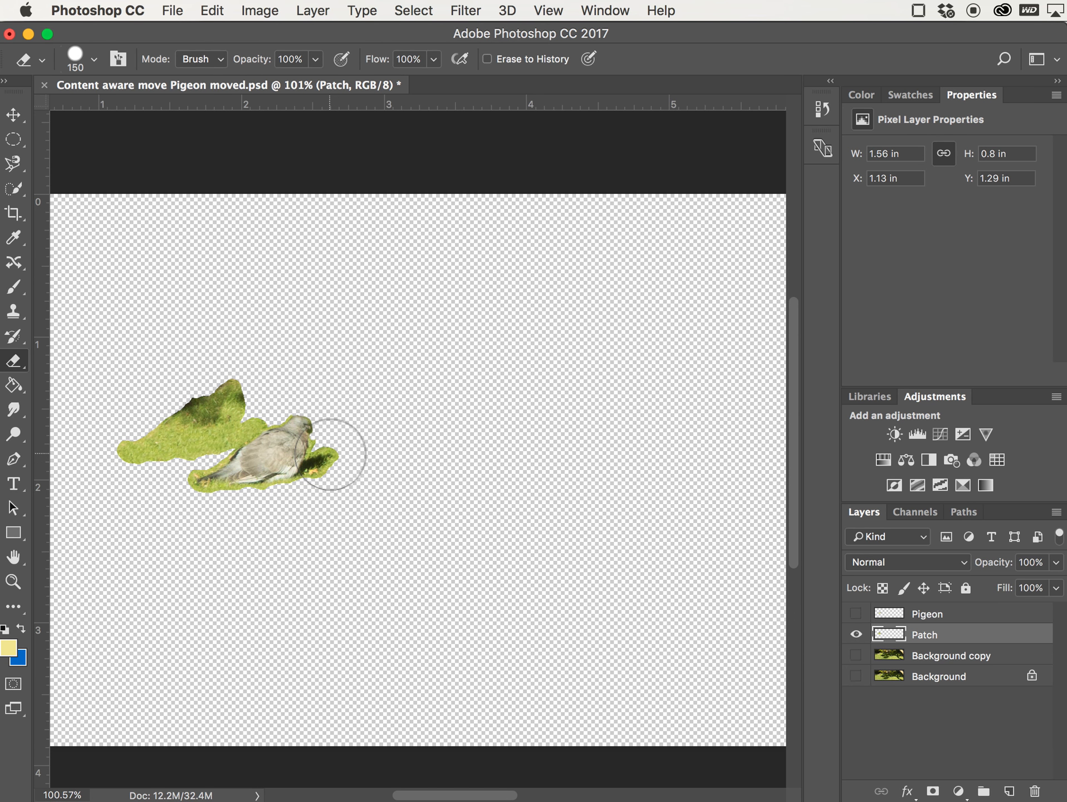
{"action": "mouse_move", "coordinate": [321, 440]}
{"action": "left_mouse_down"}
{"action": "mouse_move", "coordinate": [306, 437]}
{"action": "mouse_move", "coordinate": [208, 493]}
{"action": "left_mouse_up"}
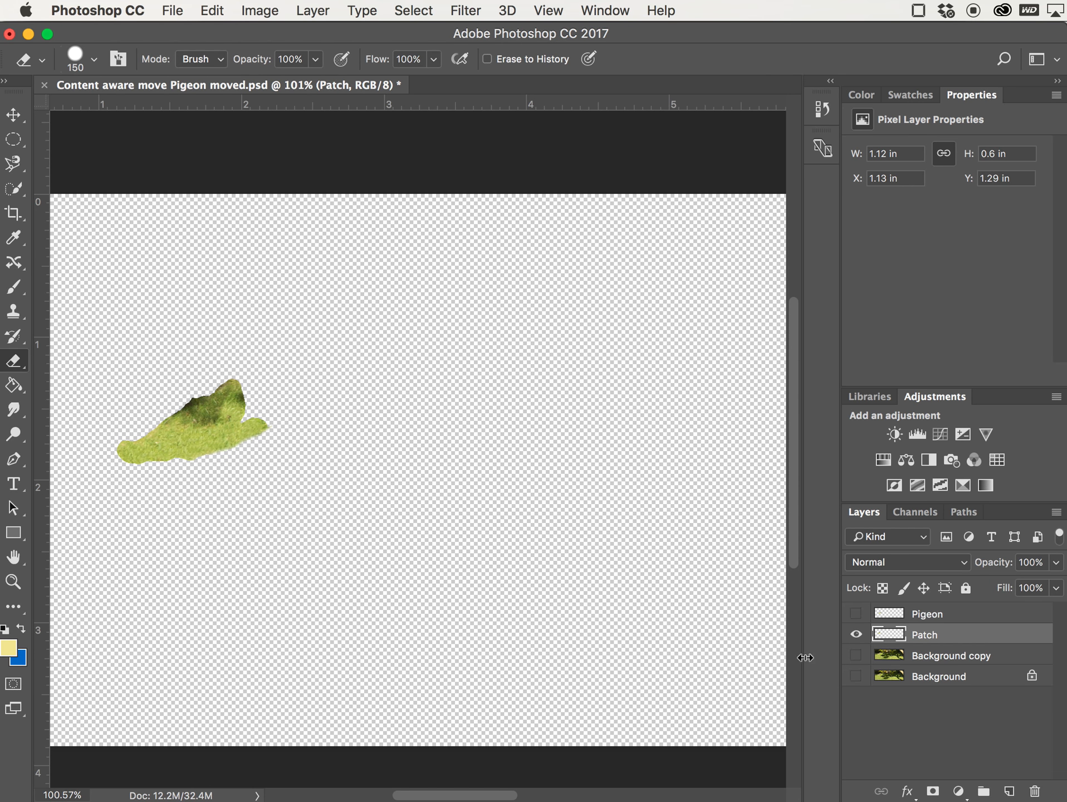
- Make all four layers visible: Pigeon, Patch, Background copy and Background
{"action": "left_click", "coordinate": [856, 634]}
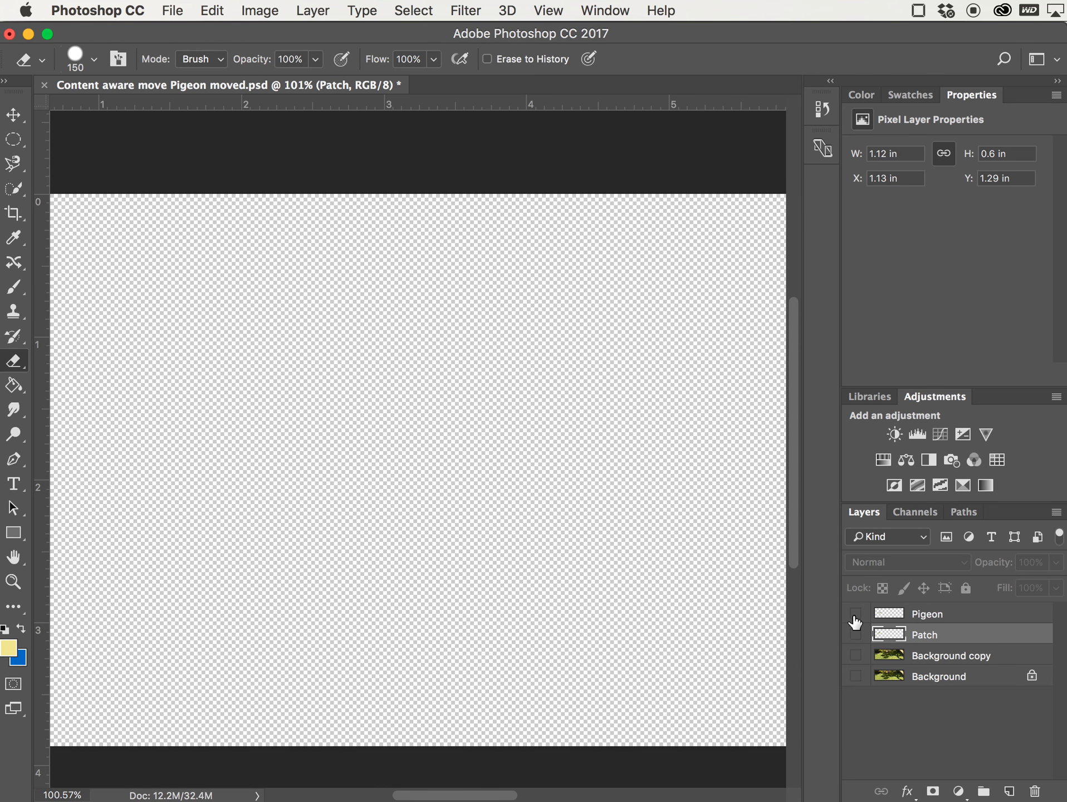
{"action": "left_click", "coordinate": [855, 613]}
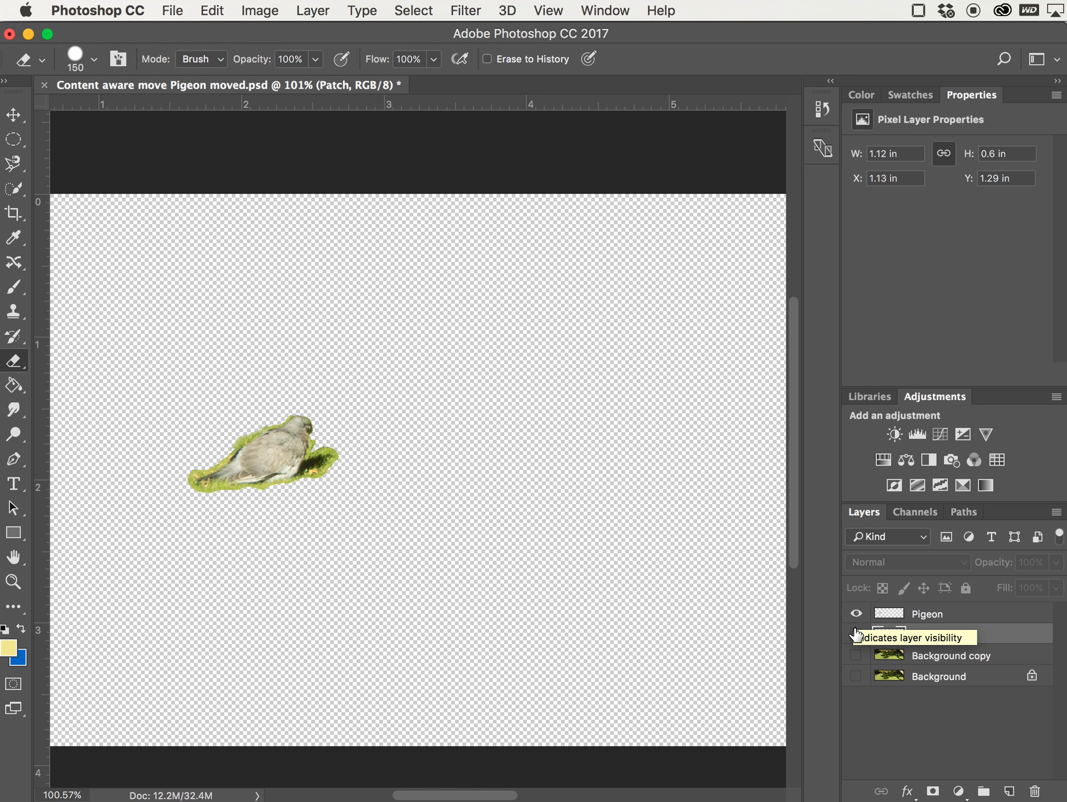
{"action": "left_click", "coordinate": [856, 636]}
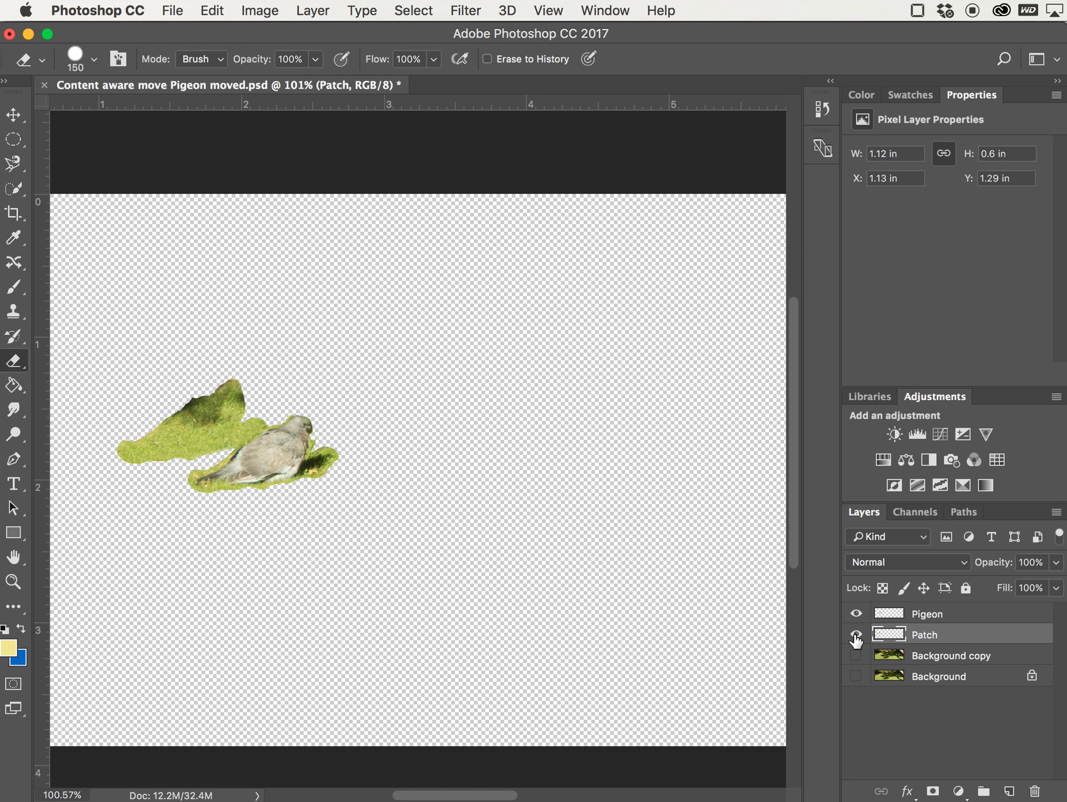
{"action": "left_click", "coordinate": [856, 656]}
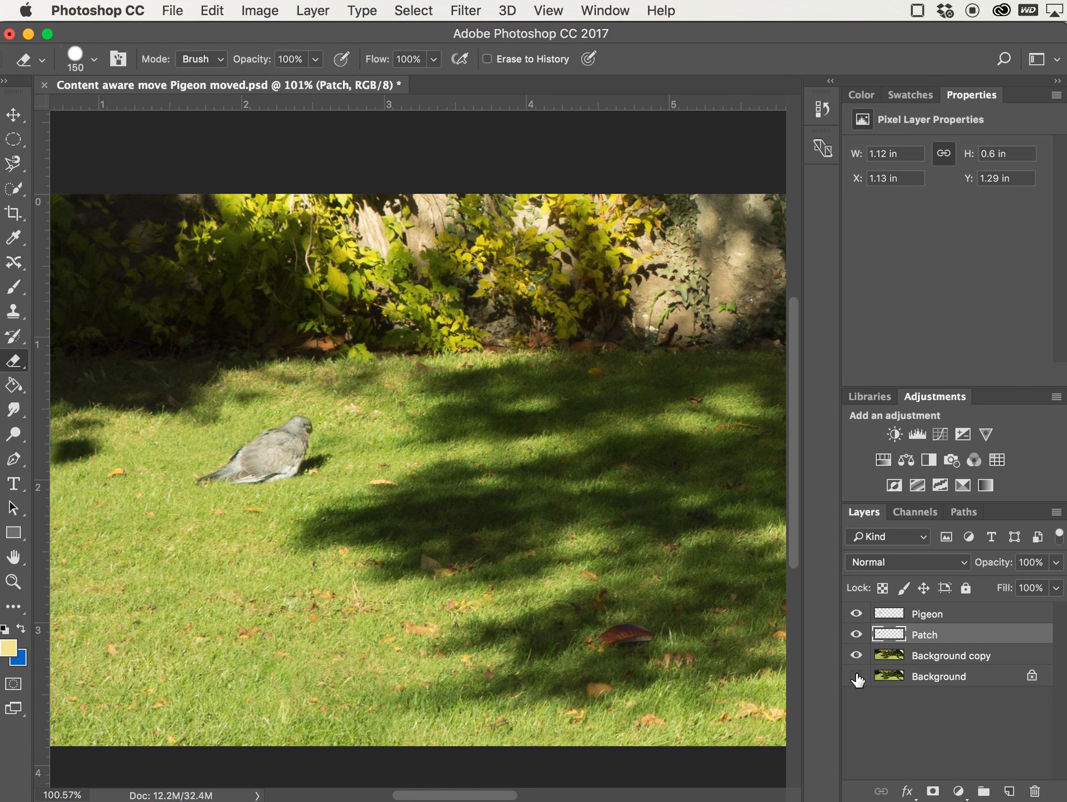
{"action": "left_click", "coordinate": [856, 677]}
- With the Move tool, select the Pigeon layer, fit the image on screen and shift the pigeon slightly left
{"action": "left_click", "coordinate": [20, 117]}
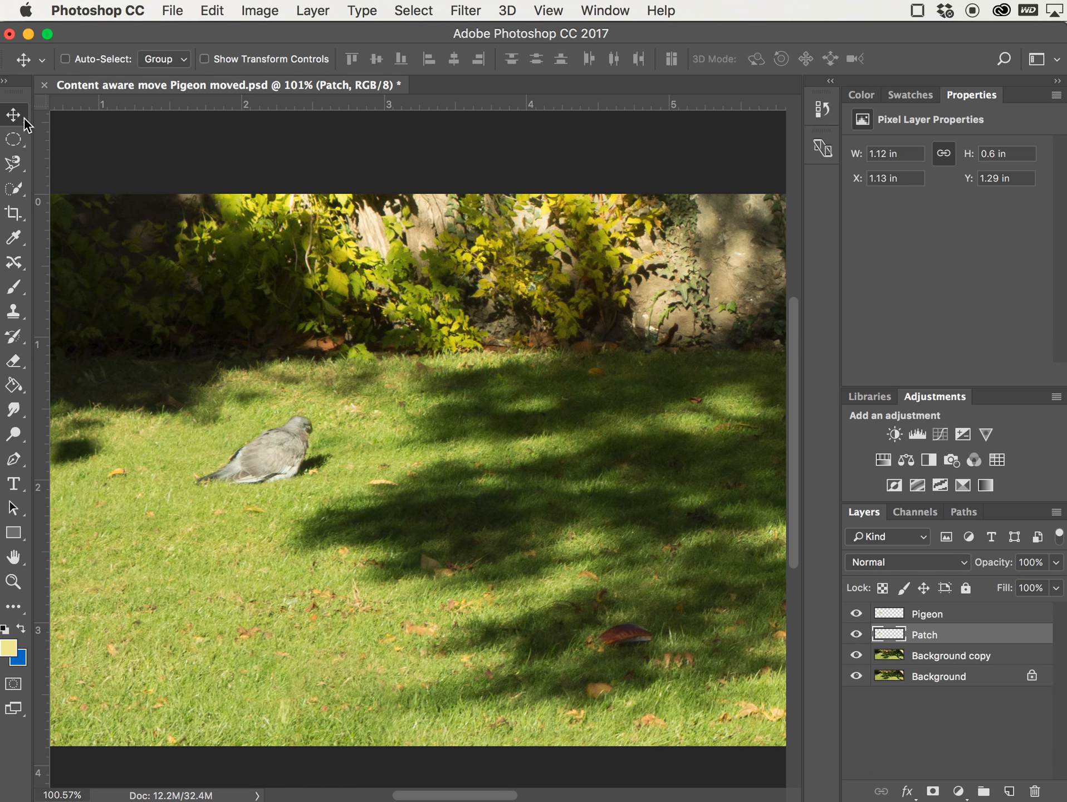
{"action": "left_click", "coordinate": [922, 613]}
{"action": "mouse_move", "coordinate": [325, 479]}
{"action": "left_mouse_down"}
{"action": "mouse_move", "coordinate": [317, 500]}
{"action": "mouse_move", "coordinate": [269, 507]}
{"action": "mouse_move", "coordinate": [279, 465]}
{"action": "mouse_move", "coordinate": [357, 456]}
{"action": "mouse_move", "coordinate": [415, 471]}
{"action": "mouse_move", "coordinate": [329, 462]}
{"action": "mouse_move", "coordinate": [355, 473]}
{"action": "mouse_move", "coordinate": [306, 475]}
{"action": "mouse_move", "coordinate": [329, 471]}
{"action": "left_mouse_up"}
{"action": "key", "text": "super"}
{"action": "key", "text": "super+0"}
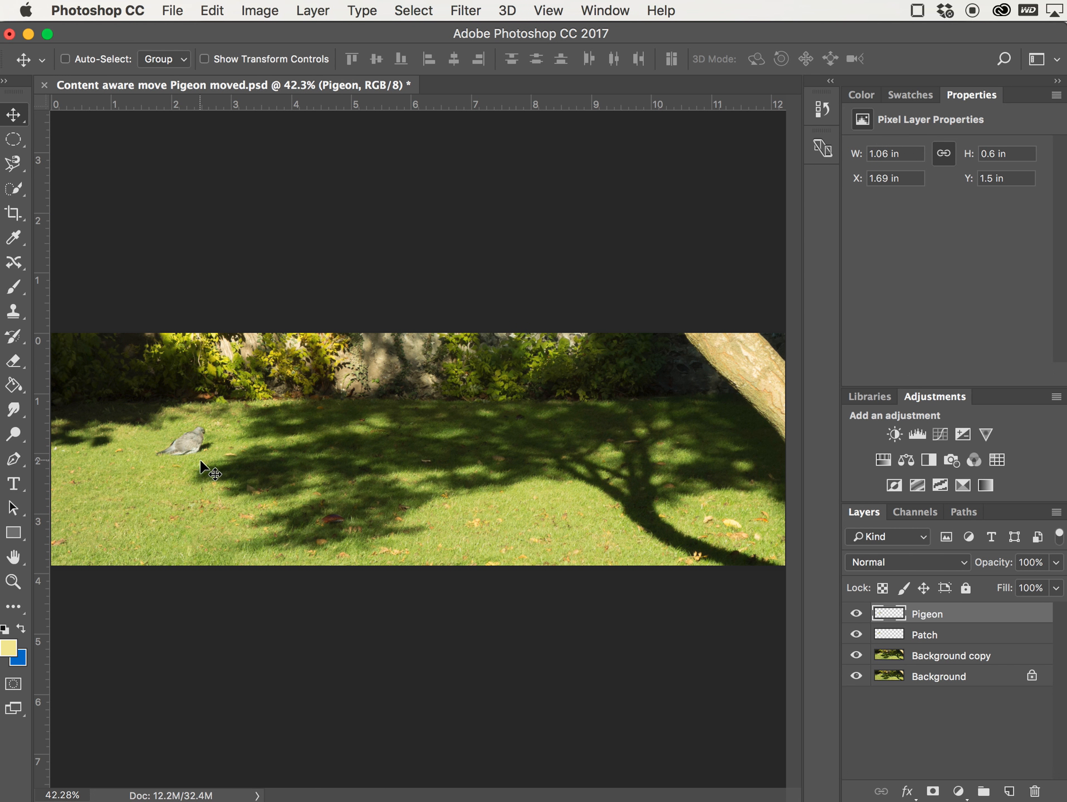
{"action": "mouse_move", "coordinate": [183, 505]}
{"action": "left_mouse_down"}
{"action": "mouse_move", "coordinate": [178, 493]}
{"action": "mouse_move", "coordinate": [177, 505]}
{"action": "left_mouse_up"}
{"action": "mouse_move", "coordinate": [570, 514]}
{"action": "left_mouse_down"}
{"action": "mouse_move", "coordinate": [577, 503]}
{"action": "mouse_move", "coordinate": [581, 517]}
{"action": "mouse_move", "coordinate": [563, 526]}
{"action": "mouse_move", "coordinate": [564, 510]}
{"action": "left_mouse_up"}
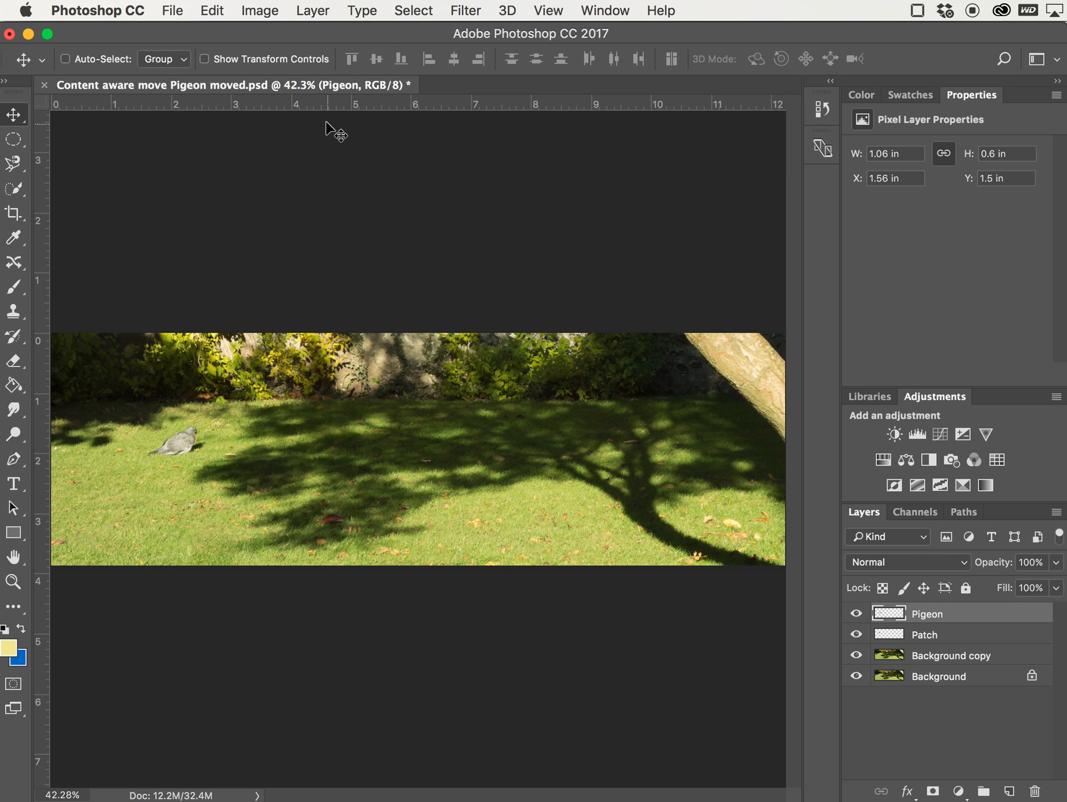
- Turn off Snap and nudge the pigeon slightly to a new position on the lawn
{"action": "left_click", "coordinate": [547, 12]}
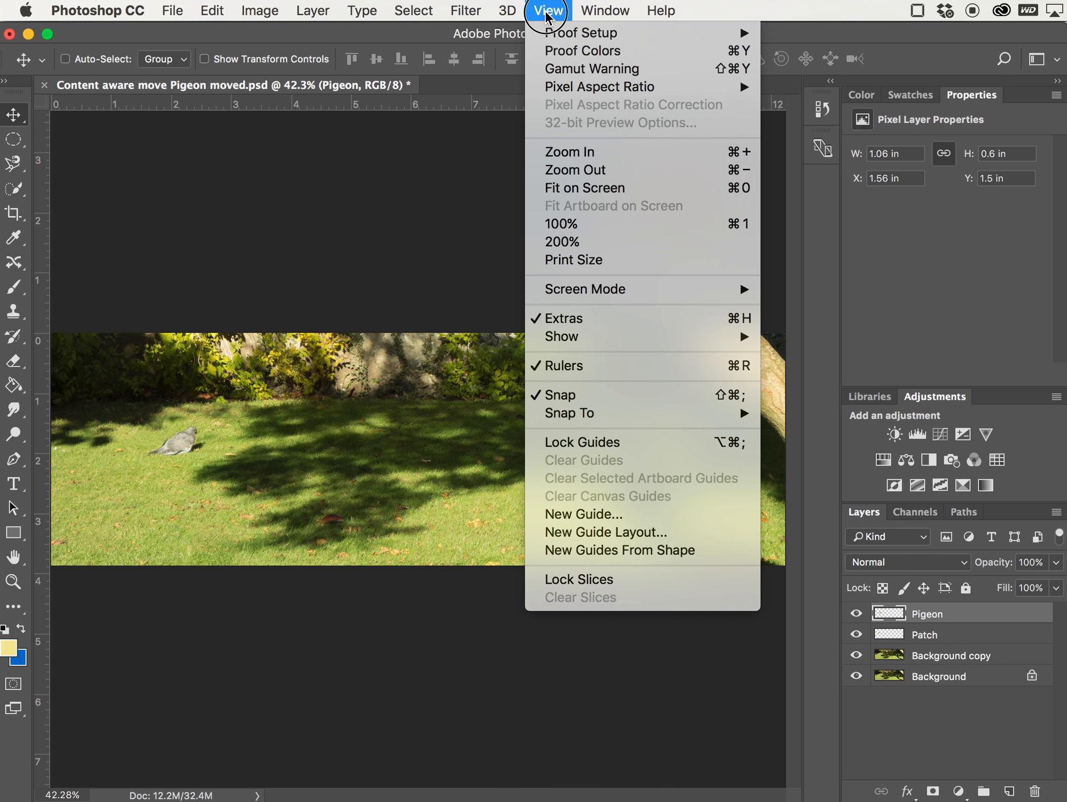
{"action": "left_click", "coordinate": [653, 396]}
{"action": "left_click_drag", "start_coordinate": [232, 462], "coordinate": [198, 441]}
{"action": "mouse_move", "coordinate": [396, 472]}
{"action": "left_mouse_down"}
{"action": "mouse_move", "coordinate": [382, 466]}
{"action": "mouse_move", "coordinate": [389, 475]}
{"action": "left_mouse_up"}
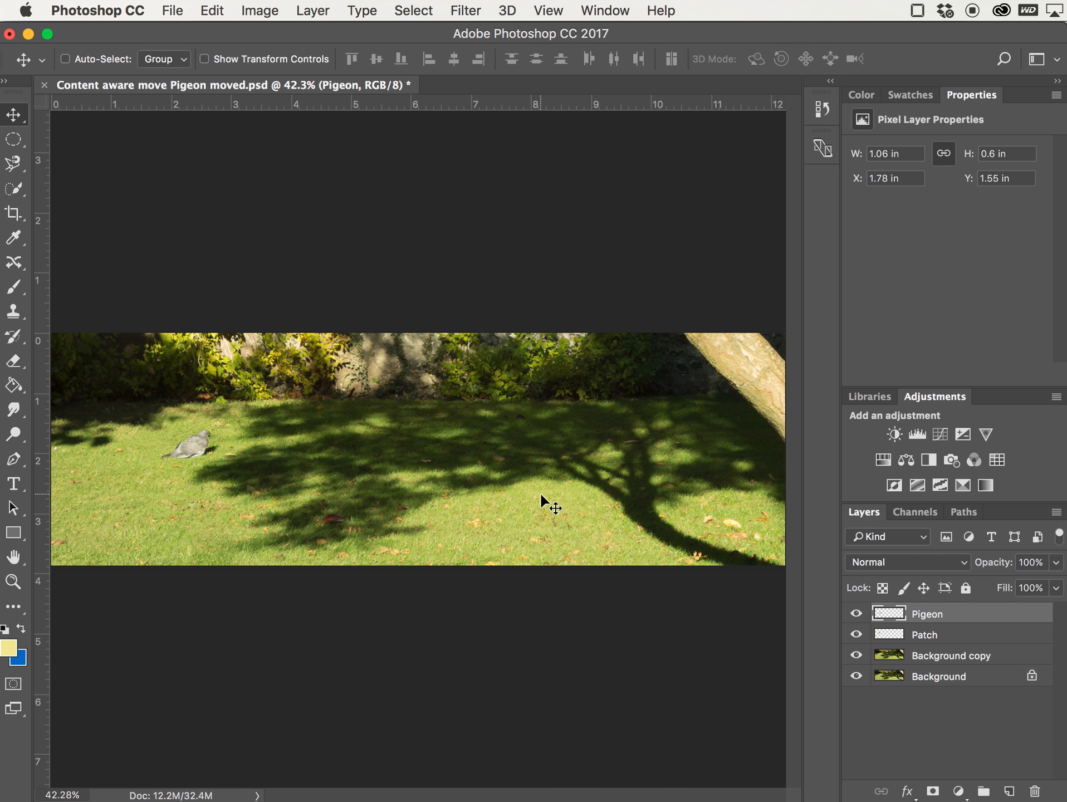
- Save the document in Photoshop format as "Content aware move Pigeon moved.psd", replacing the existing file
{"action": "left_click", "coordinate": [857, 652]}
{"action": "left_click", "coordinate": [168, 10]}
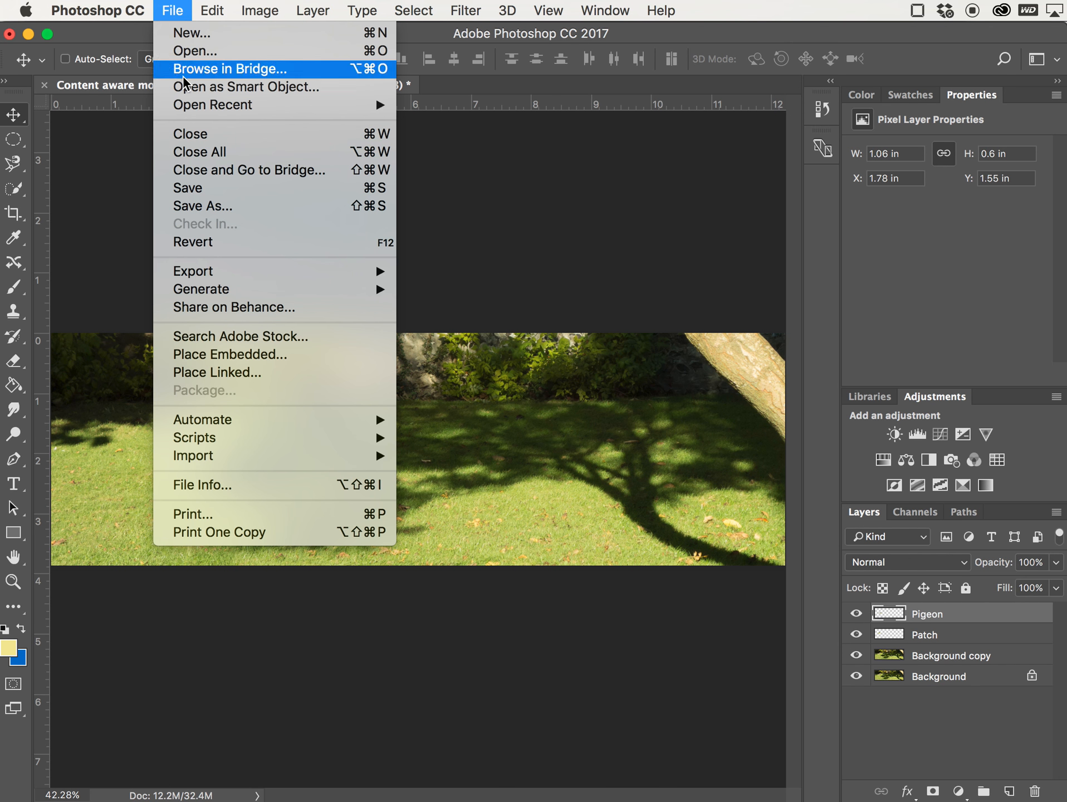
{"action": "left_click", "coordinate": [207, 205]}
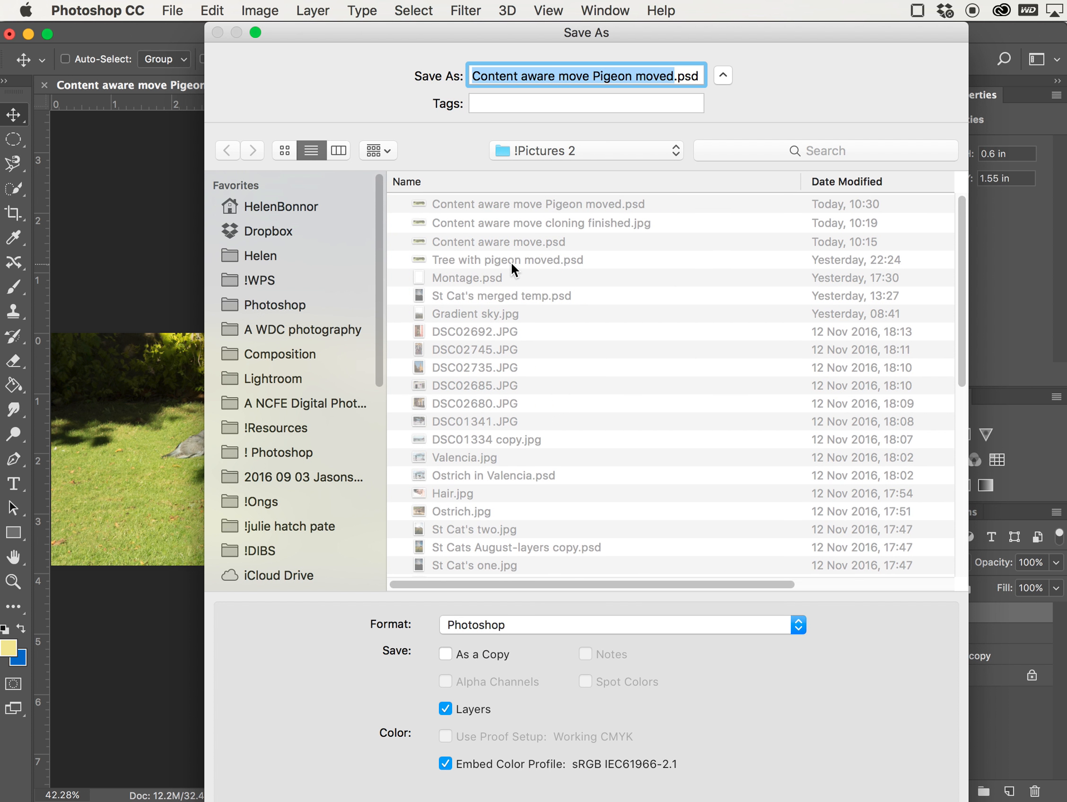
{"action": "left_click_drag", "start_coordinate": [330, 29], "coordinate": [452, 72]}
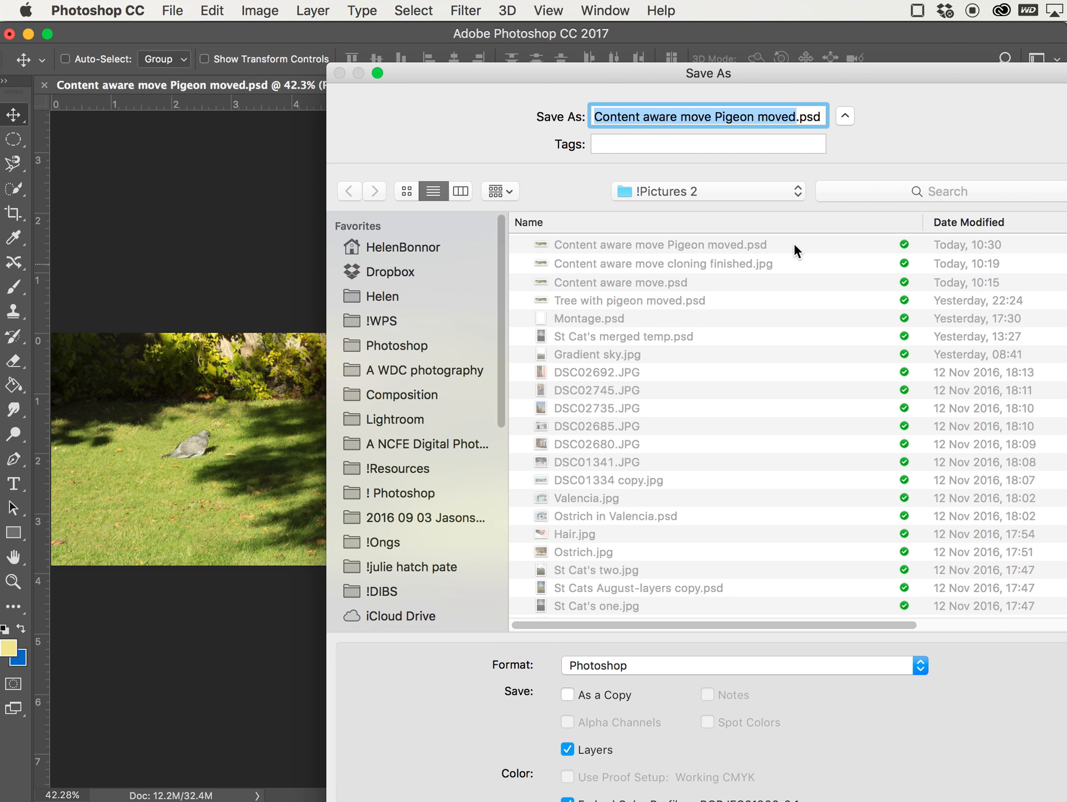
{"action": "left_click", "coordinate": [616, 663]}
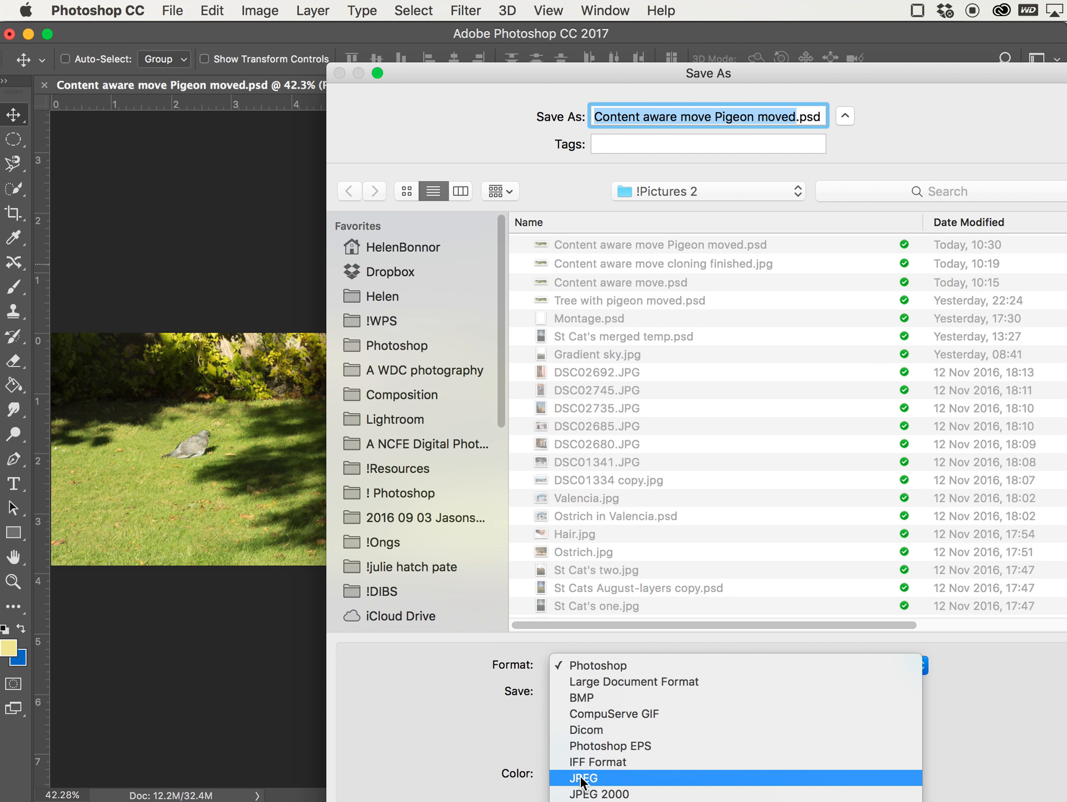
{"action": "left_click", "coordinate": [449, 736]}
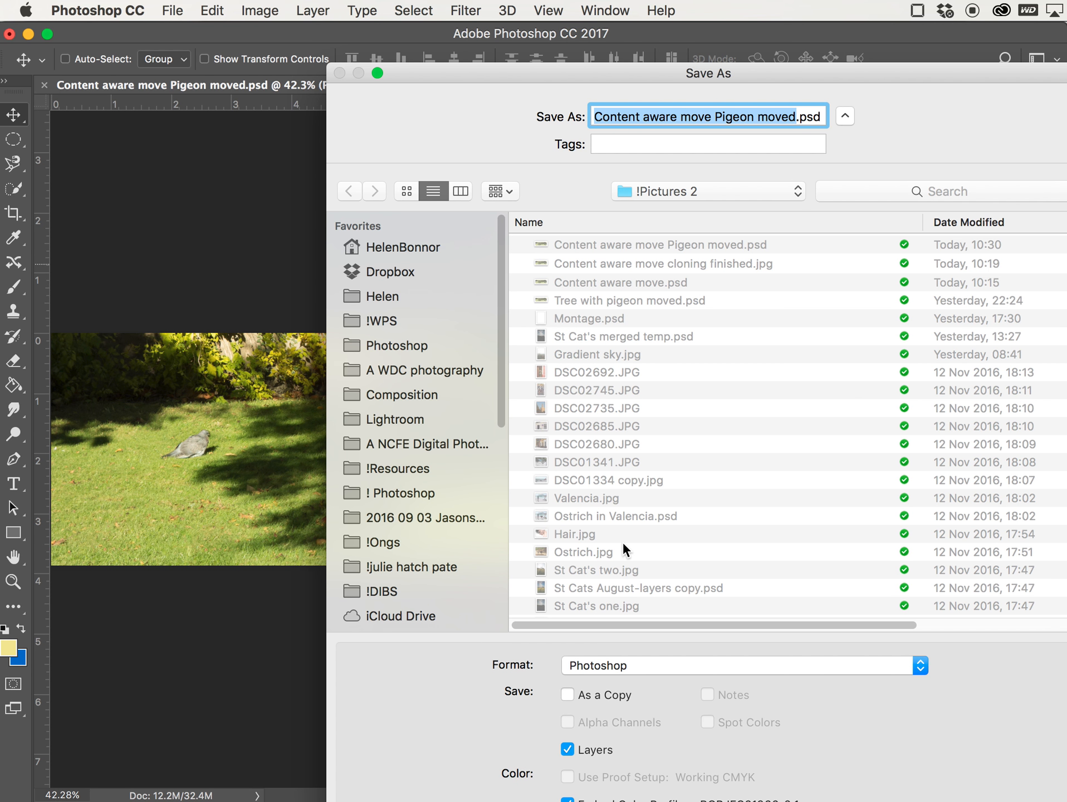
{"action": "key", "text": "Return"}
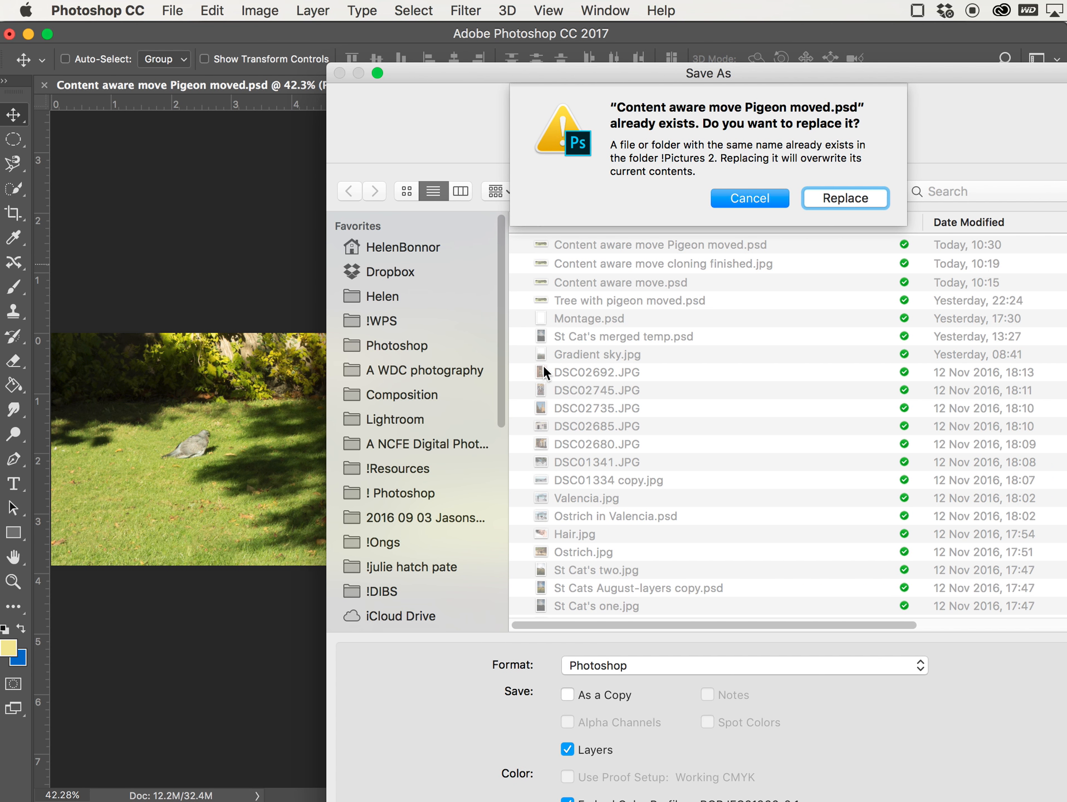
{"action": "left_click", "coordinate": [830, 199]}
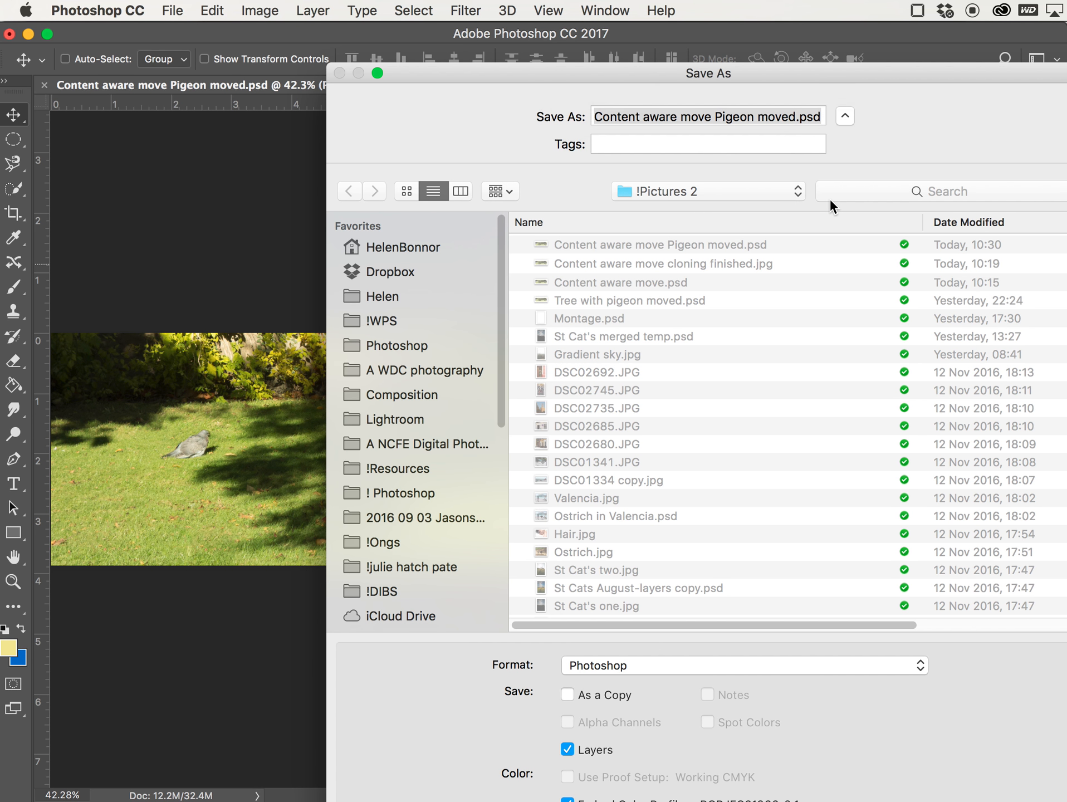